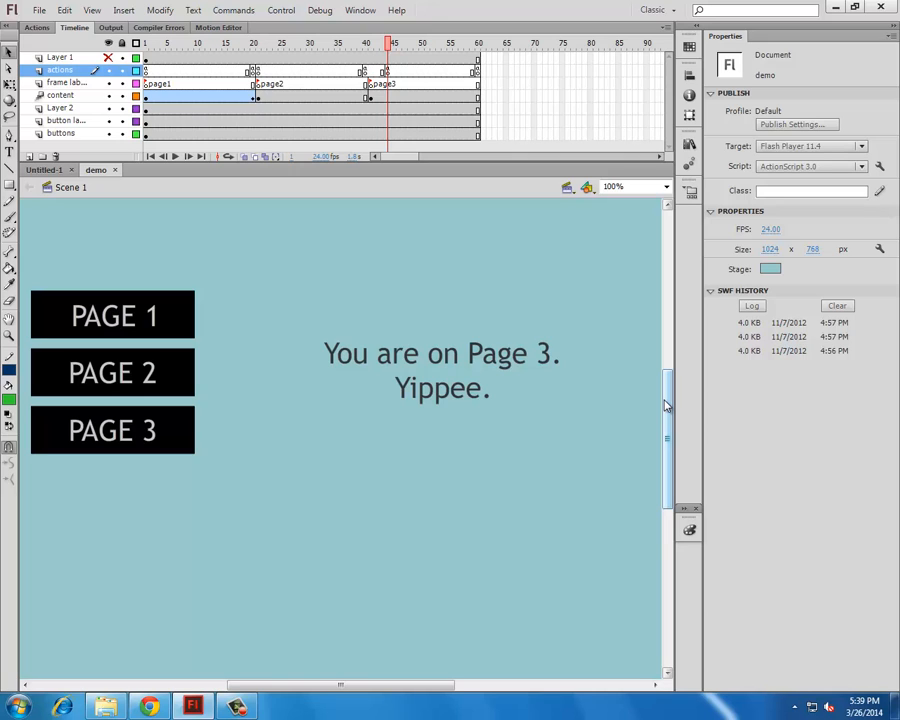
# Test the movie, switch between Page 1, Page 2 and Page 3 several times, and close the preview
pyautogui.hotkey('ctrl', 'Return')
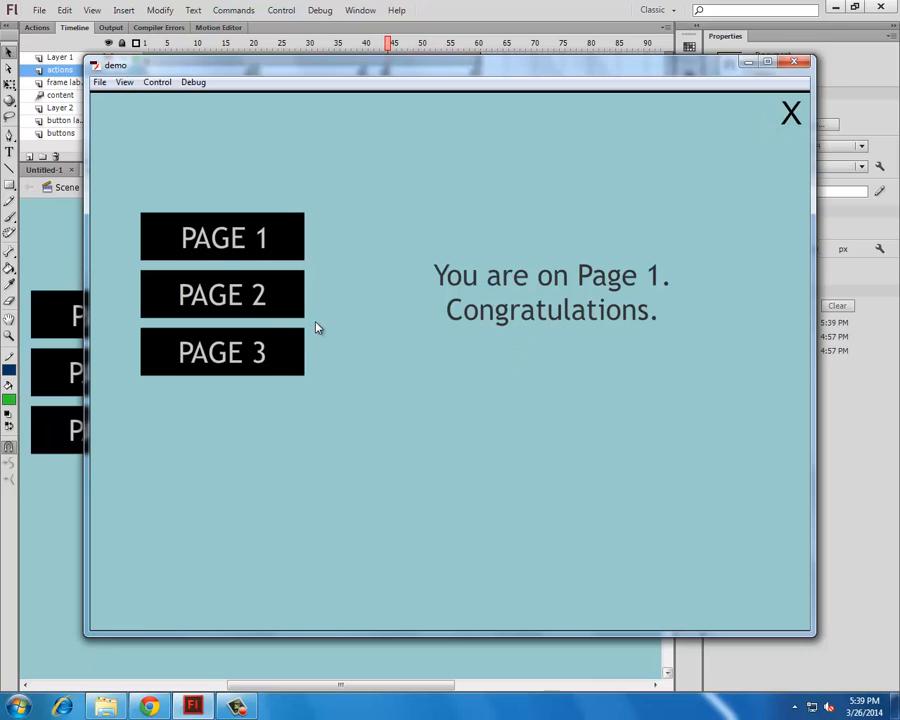
pyautogui.click(273, 291)
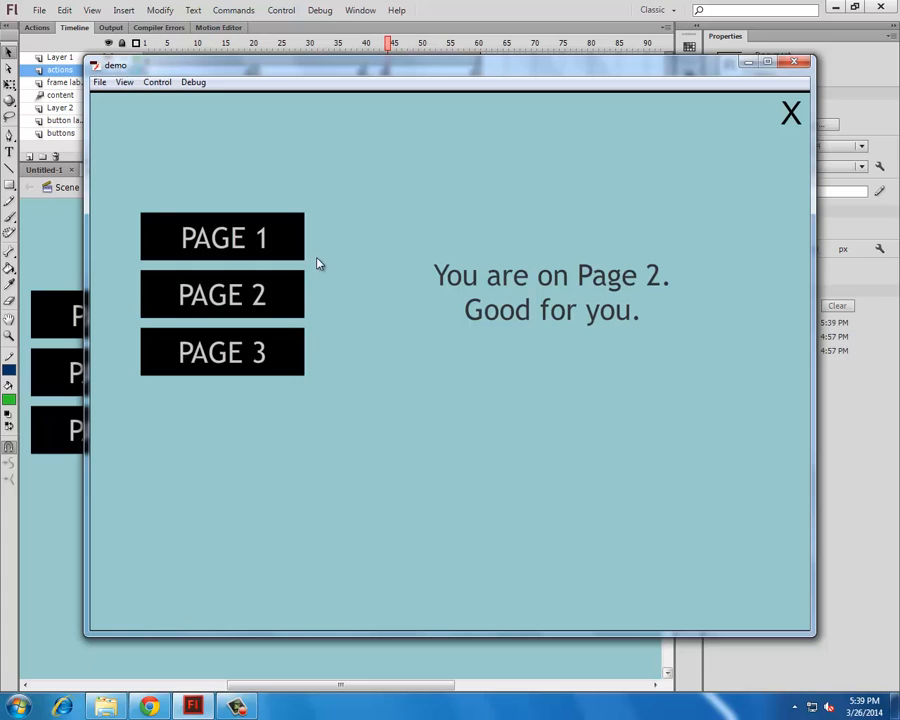
pyautogui.click(241, 355)
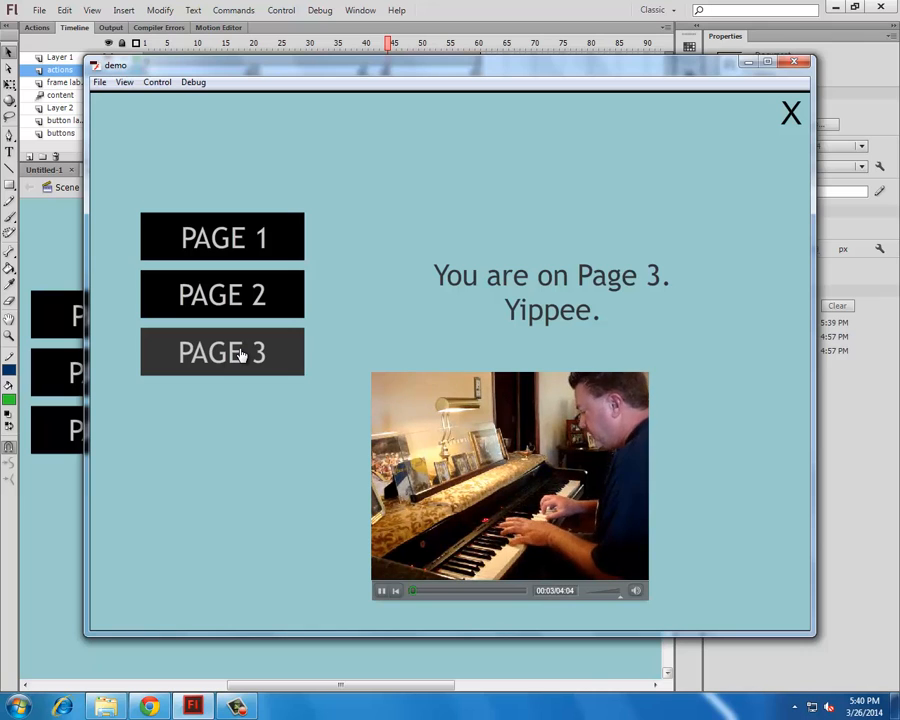
pyautogui.click(243, 295)
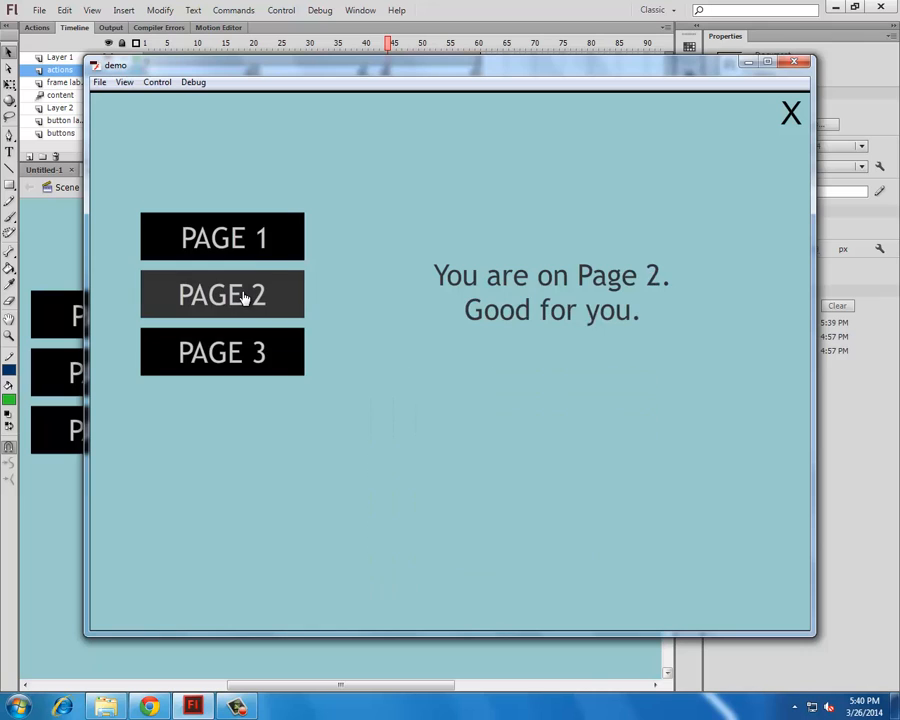
pyautogui.click(249, 252)
pyautogui.click(259, 354)
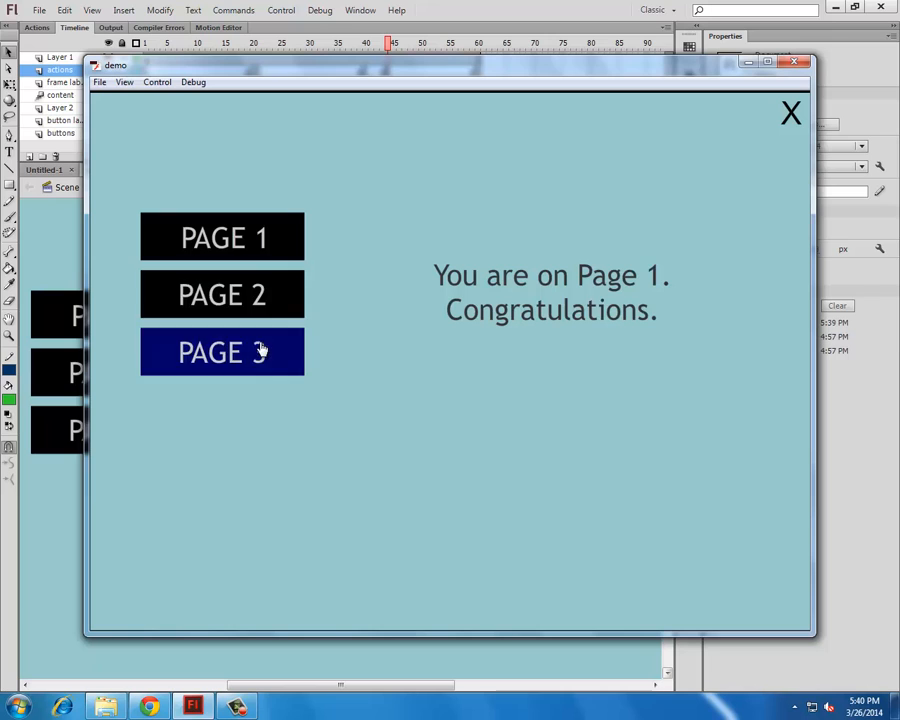
pyautogui.click(256, 297)
pyautogui.click(267, 250)
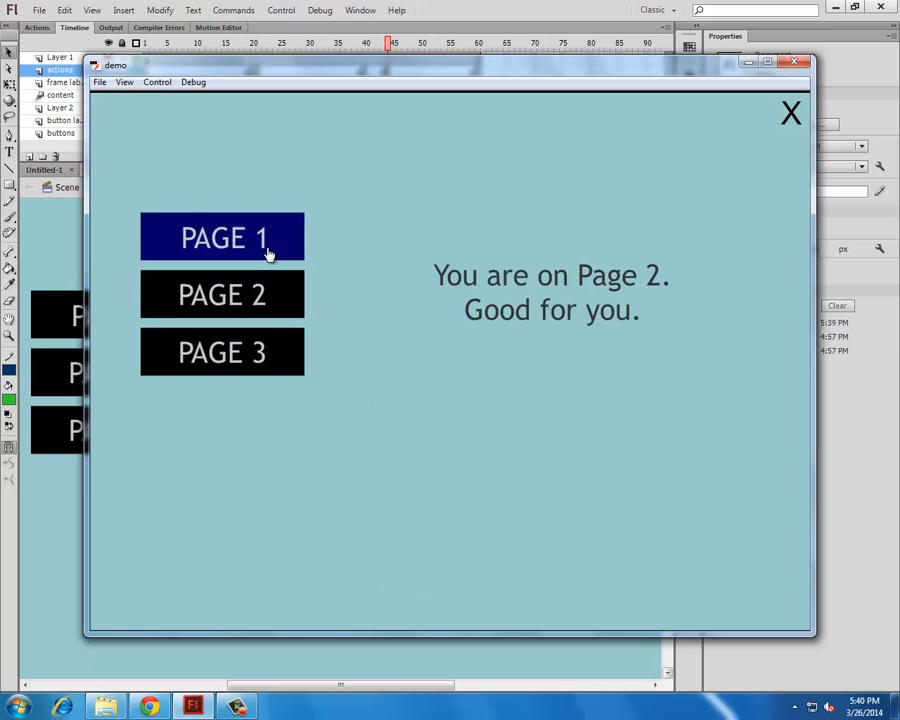
pyautogui.click(795, 64)
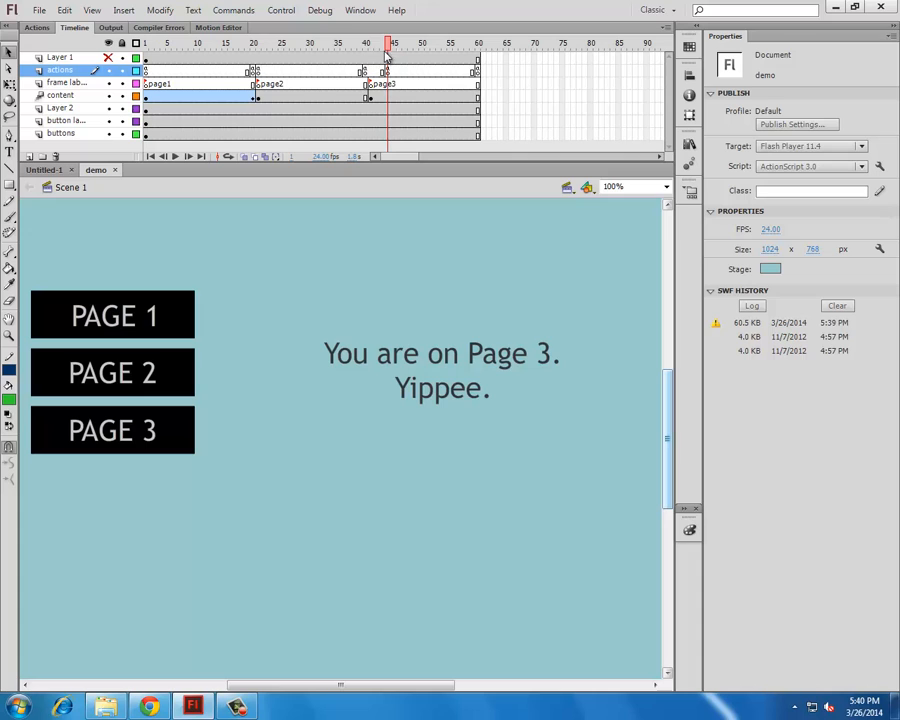
# Go to frame 1, briefly show Layer 1, and hide it again to examine the content placed outside the stage
pyautogui.moveTo(387, 45); pyautogui.dragTo(90, 45)
pyautogui.click(100, 58)
pyautogui.click(108, 58)
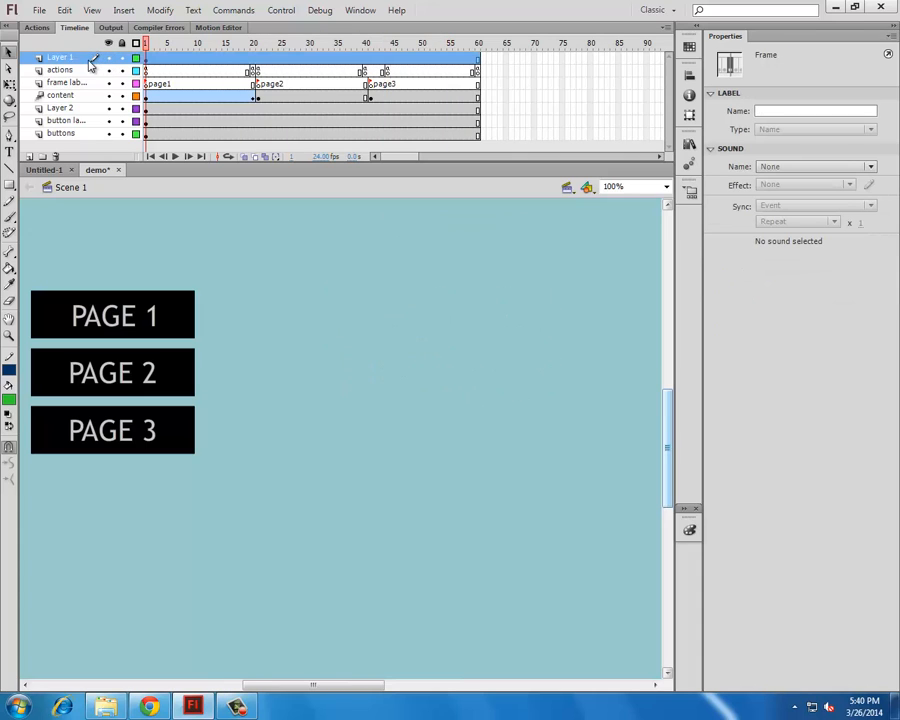
pyautogui.scroll(3, 323, 231)
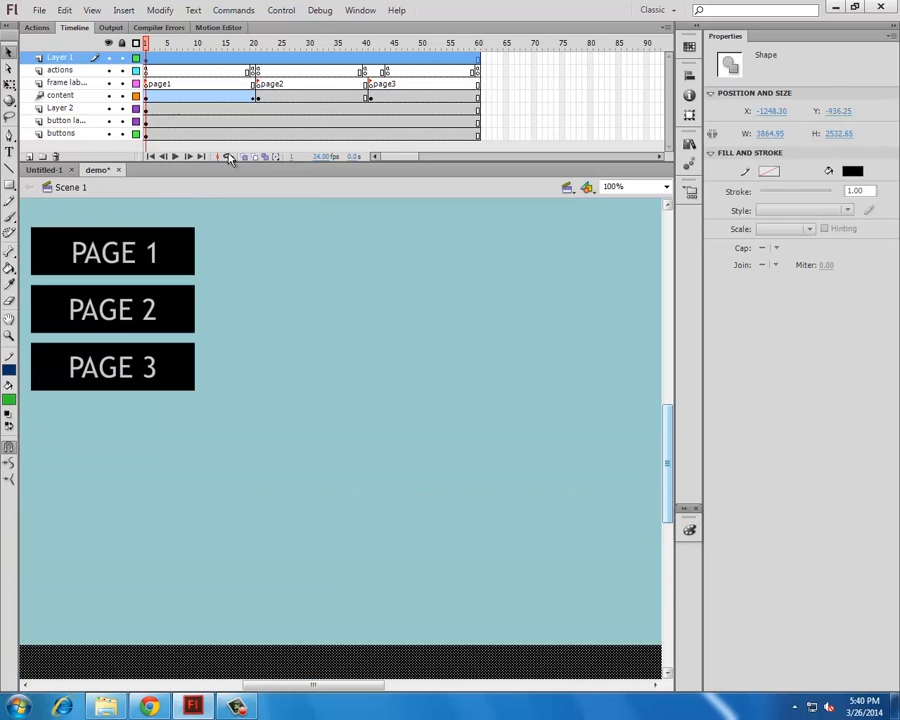
pyautogui.click(108, 57)
pyautogui.click(392, 428)
pyautogui.scroll(6, 394, 434)
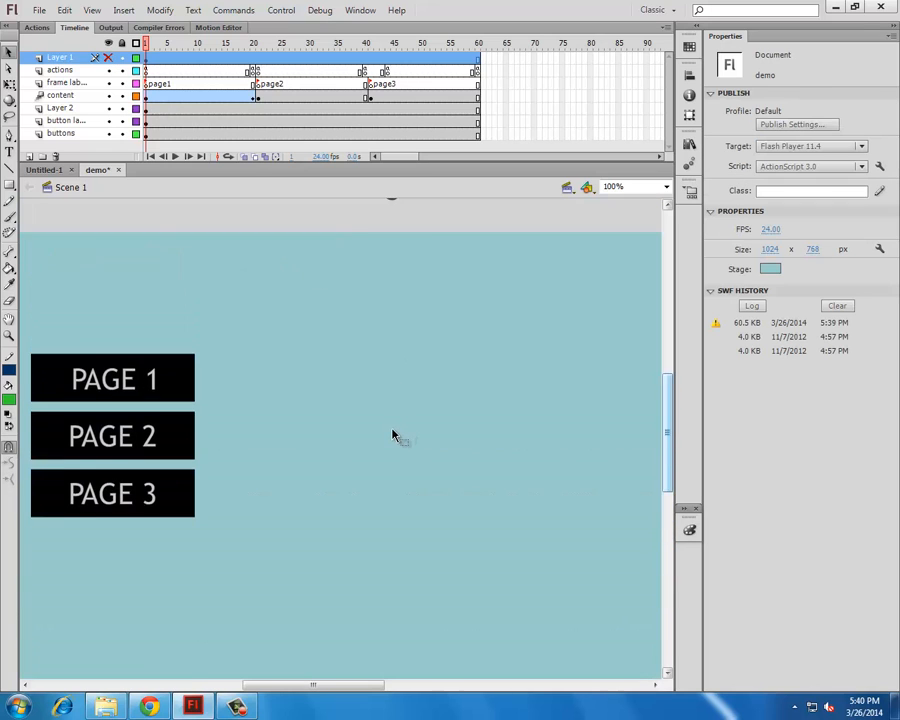
pyautogui.scroll(-5, 390, 436)
pyautogui.scroll(-6, 390, 424)
pyautogui.scroll(4, 390, 424)
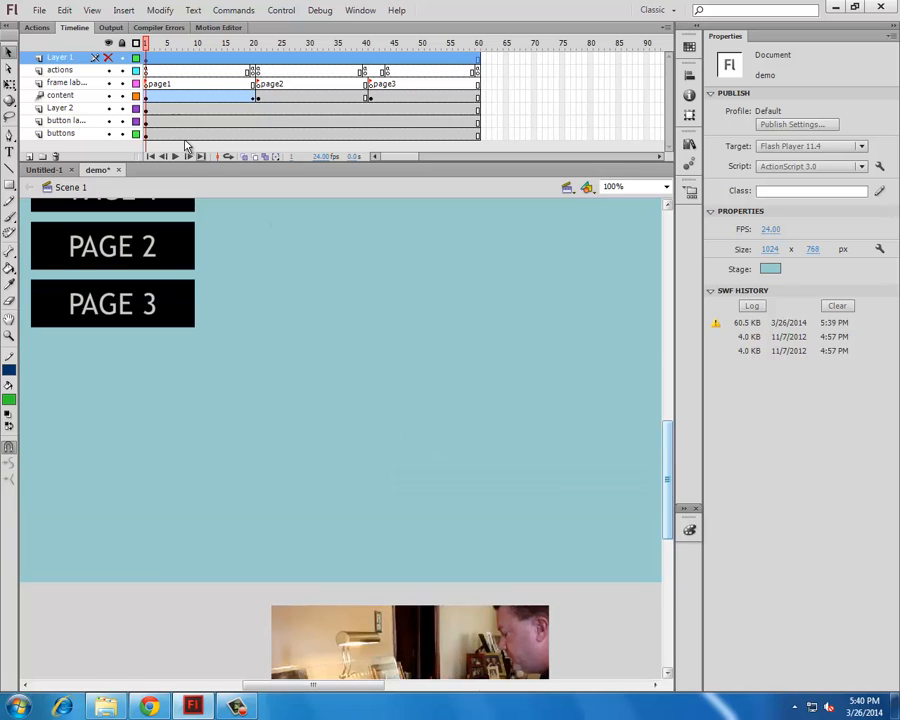
# Show Layer 1 again to examine how its black shape frames the stage above and below, then hide it
pyautogui.click(108, 58)
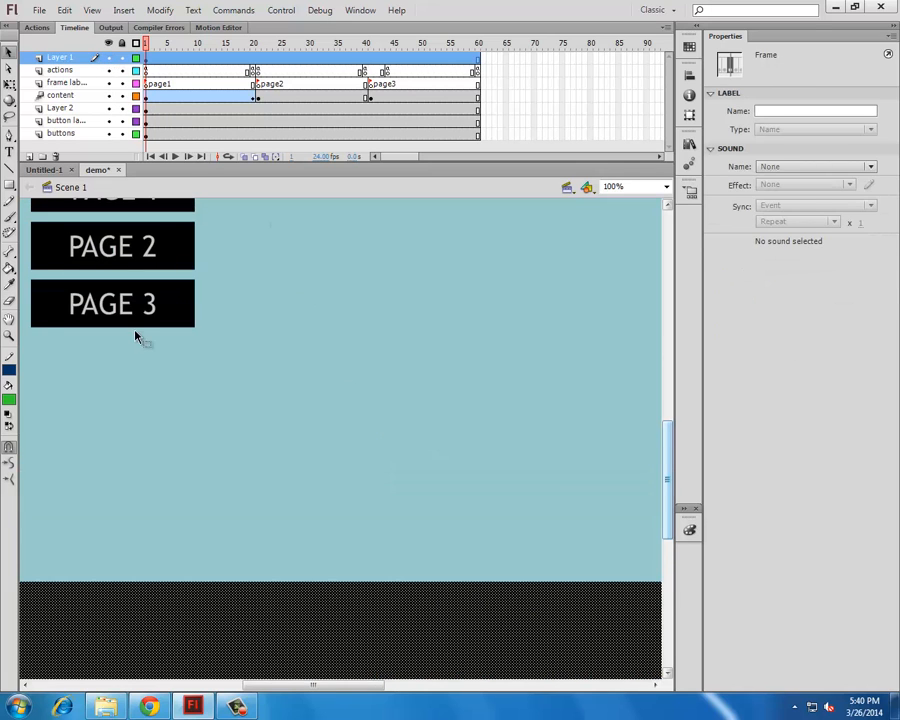
pyautogui.scroll(-4, 217, 358)
pyautogui.scroll(4, 333, 468)
pyautogui.scroll(4, 333, 468)
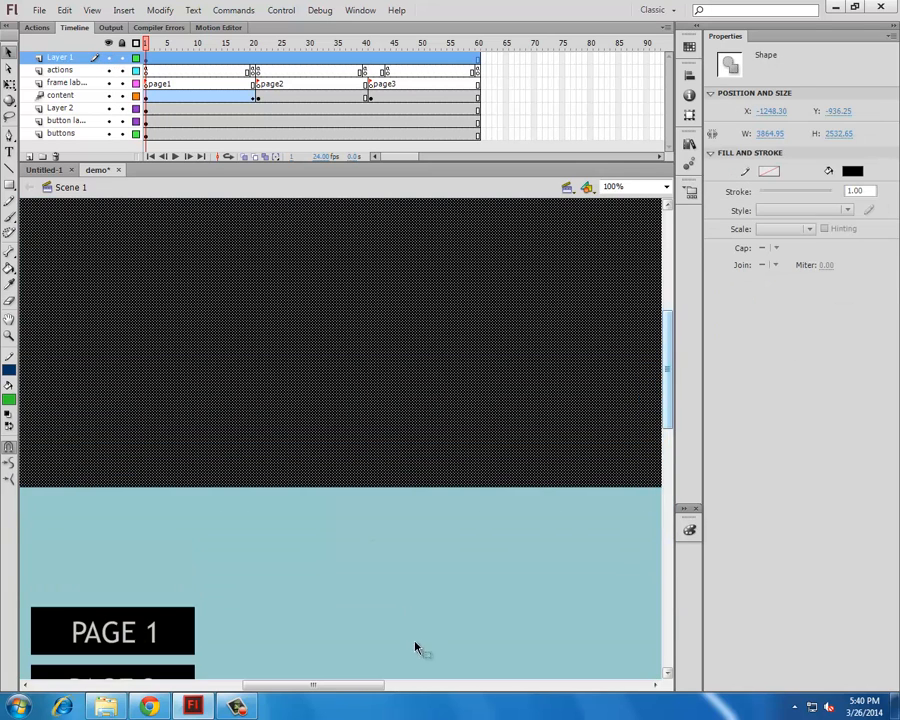
pyautogui.scroll(-1, 414, 644)
pyautogui.moveTo(348, 688)
pyautogui.mouseDown()
pyautogui.moveTo(258, 688)
pyautogui.moveTo(335, 688)
pyautogui.mouseUp()
pyautogui.click(108, 58)
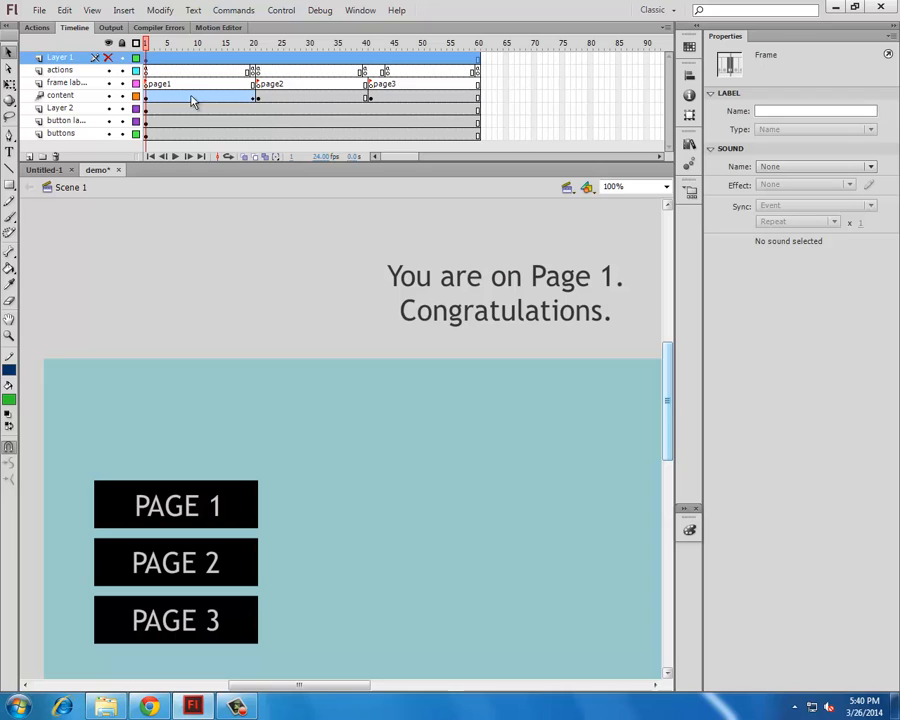
# Go to frame 60 to view the Page 3 content with Layer 1 hidden
pyautogui.click(494, 96)
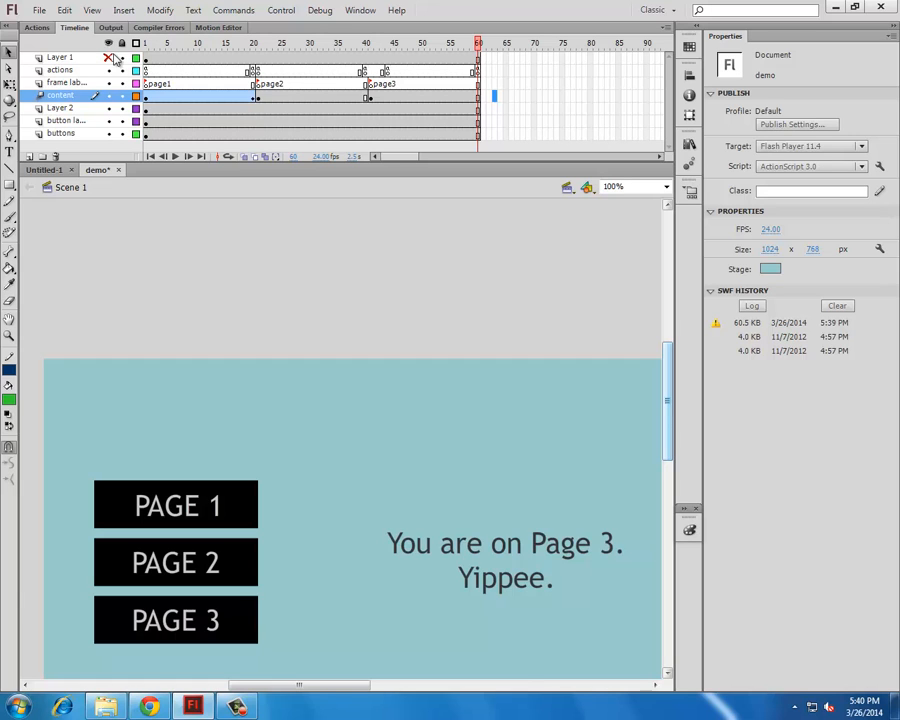
pyautogui.click(152, 59)
pyautogui.moveTo(152, 62); pyautogui.dragTo(496, 94)
pyautogui.click(518, 276)
# Select the piano video component below the stage, examine its instance name and deselect it
pyautogui.scroll(-5, 598, 490)
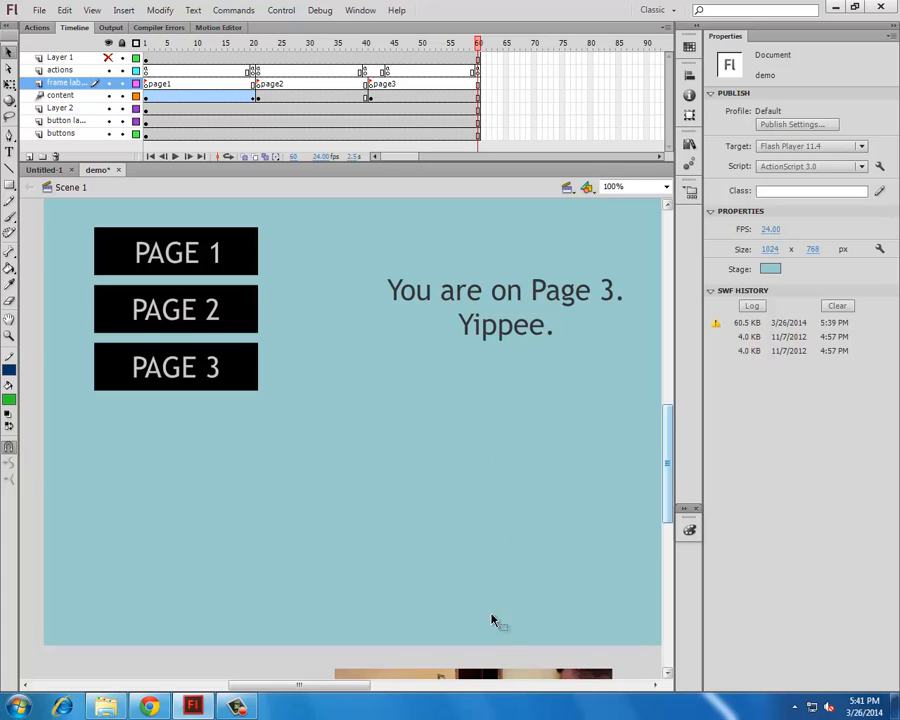
pyautogui.click(522, 676)
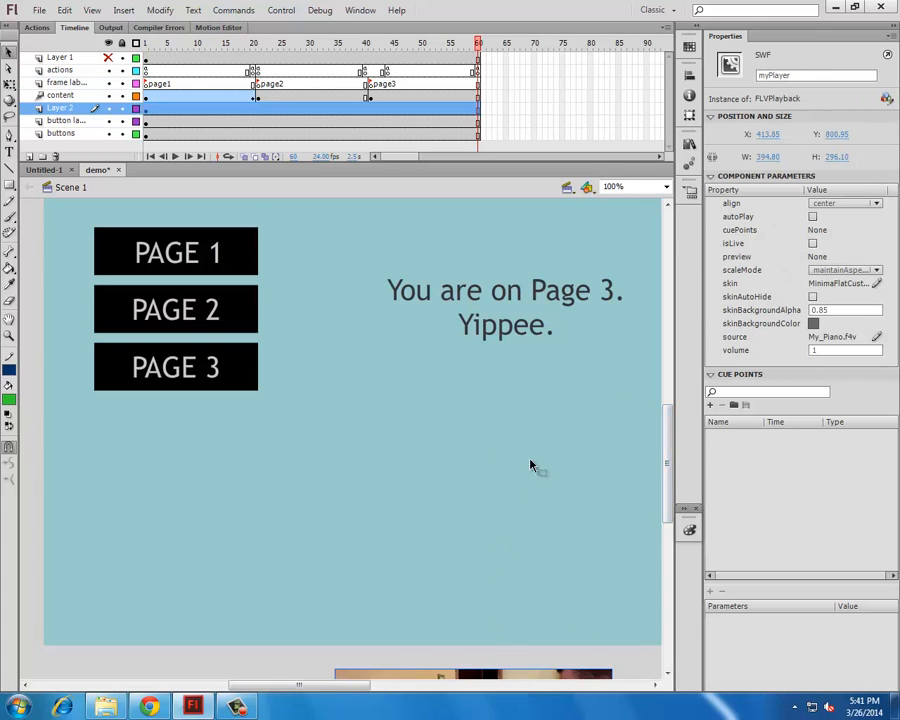
pyautogui.scroll(-5, 532, 466)
pyautogui.click(236, 444)
pyautogui.click(507, 440)
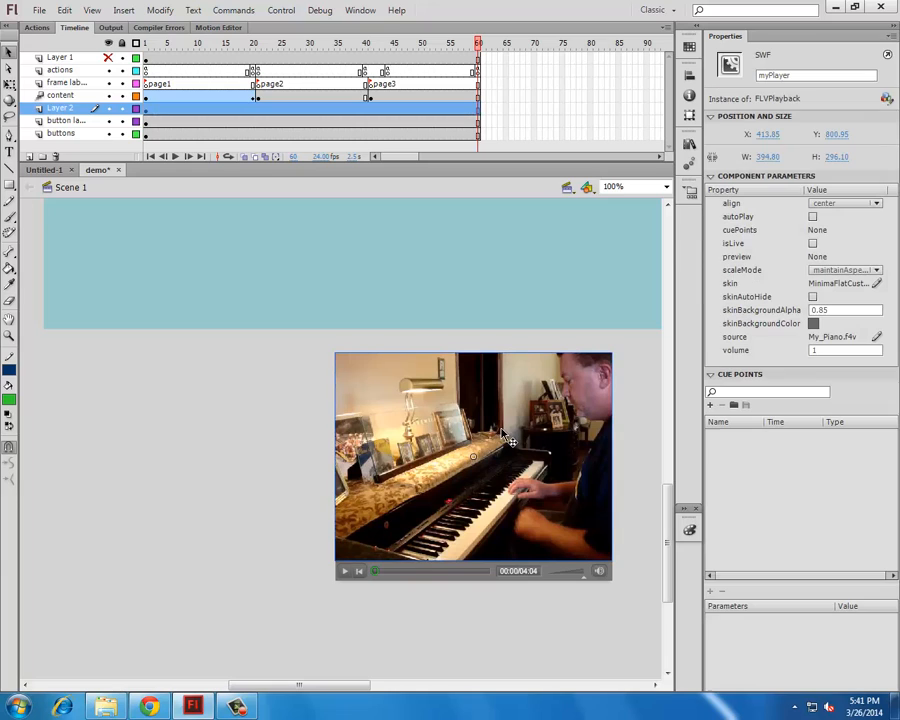
pyautogui.moveTo(806, 76); pyautogui.dragTo(746, 86)
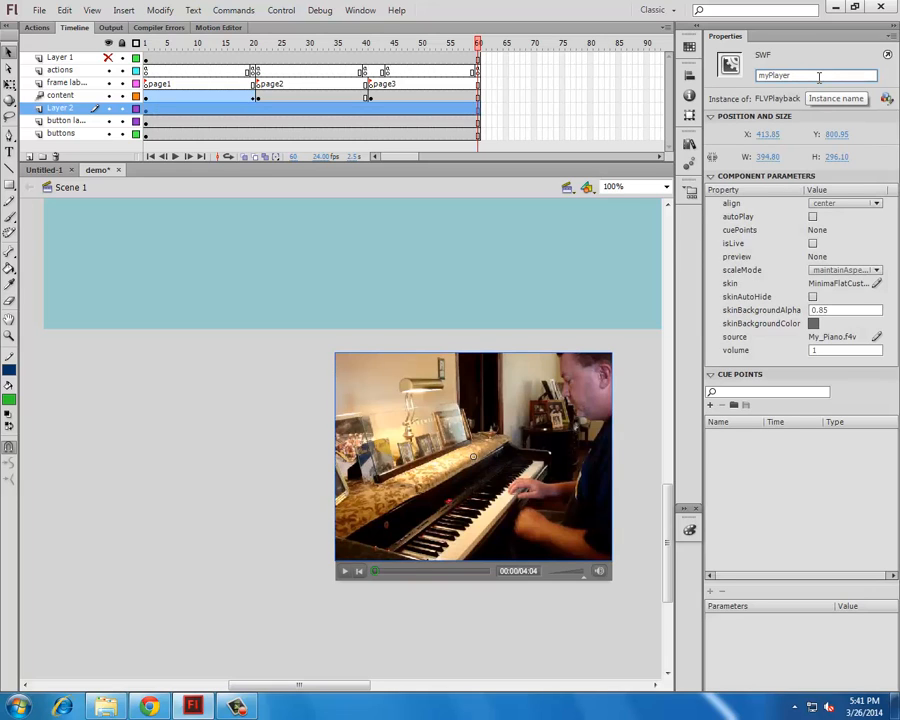
pyautogui.click(278, 438)
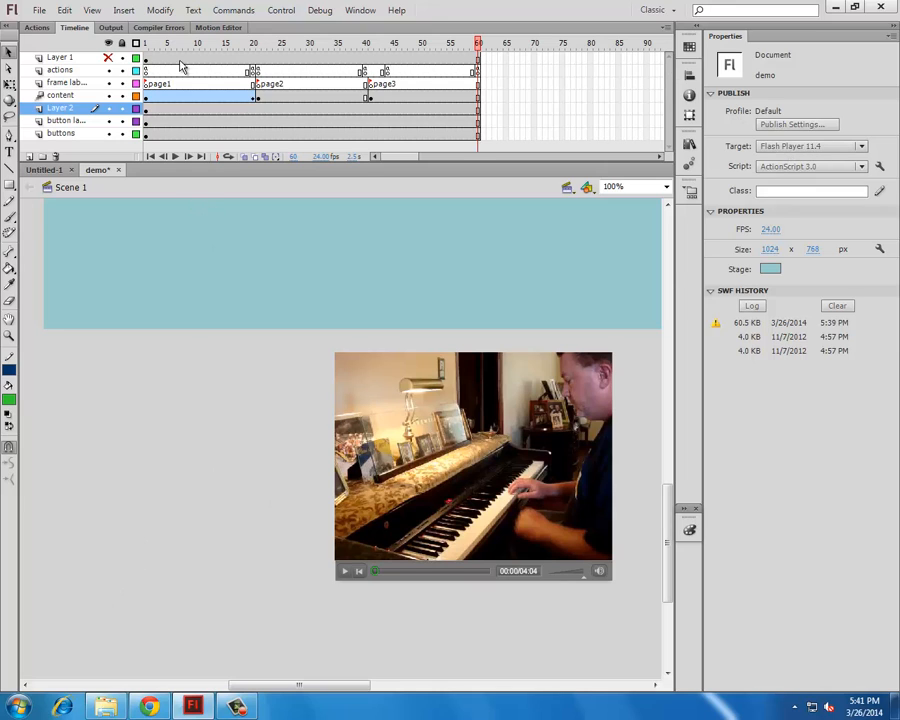
# Compare the external playback component and embedded FLV options for importing a video, and cancel the import
pyautogui.click(123, 10)
pyautogui.moveTo(52, 14)
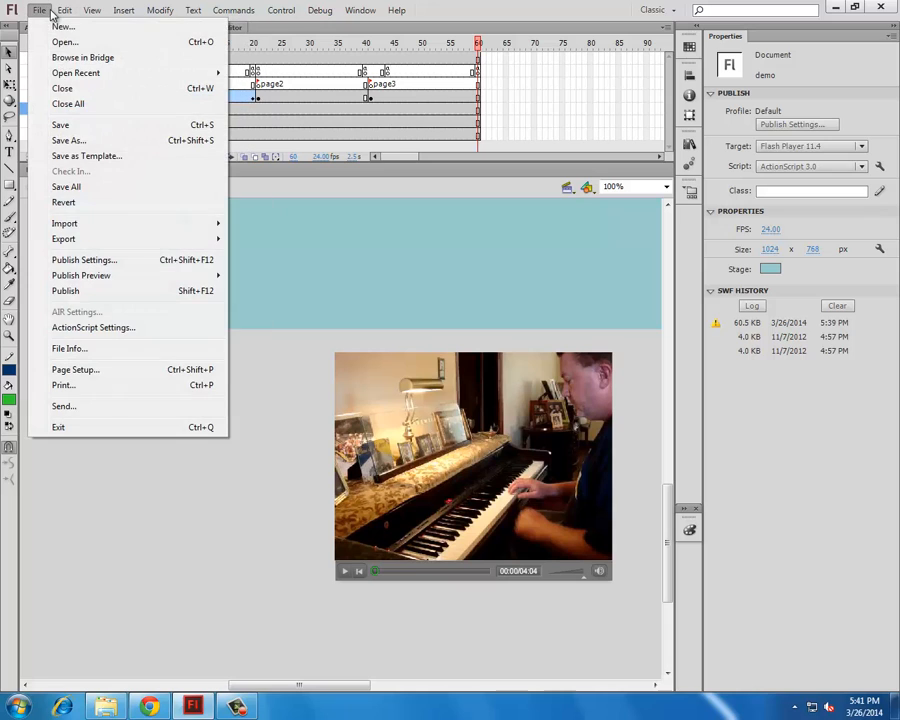
pyautogui.moveTo(112, 226)
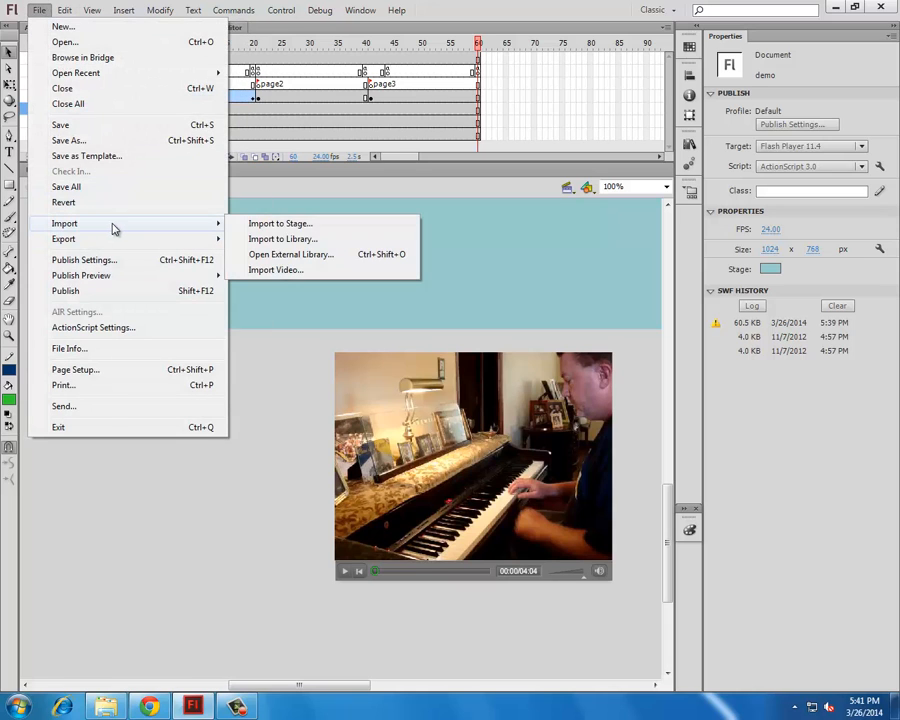
pyautogui.click(291, 273)
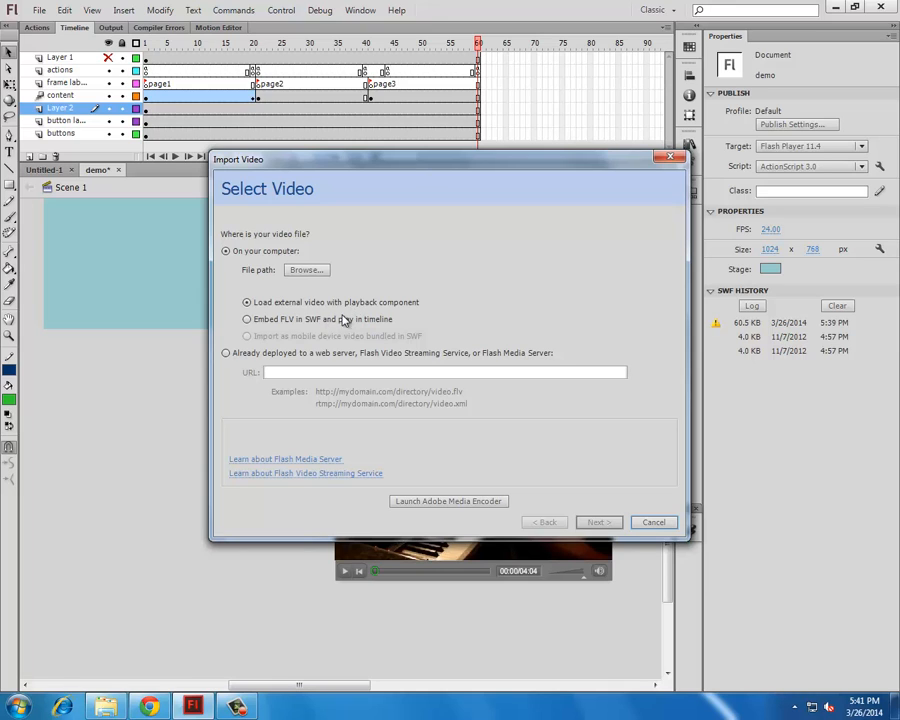
pyautogui.click(287, 320)
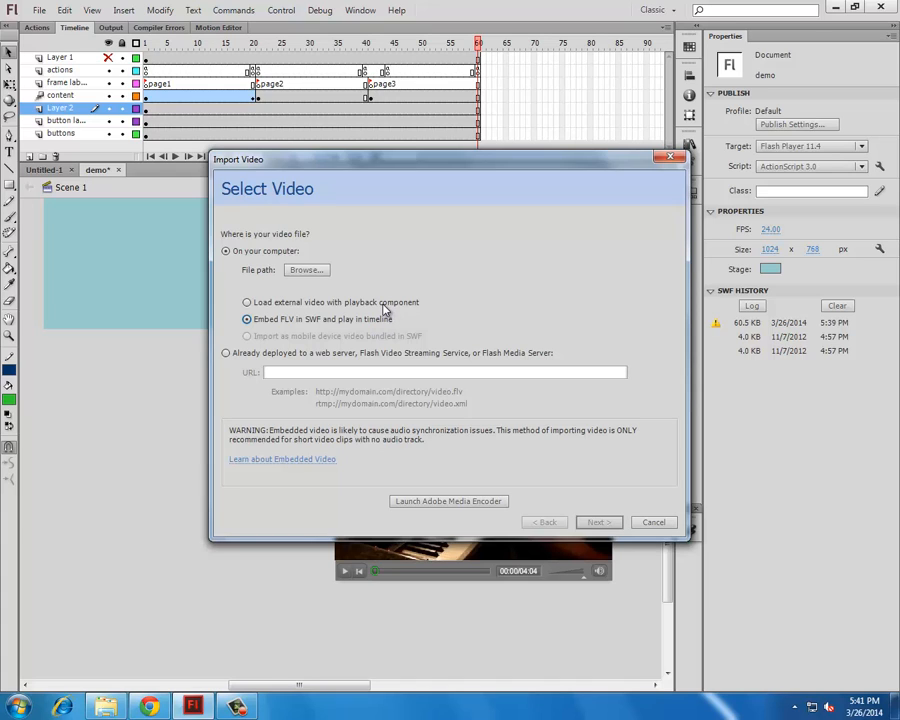
pyautogui.click(270, 304)
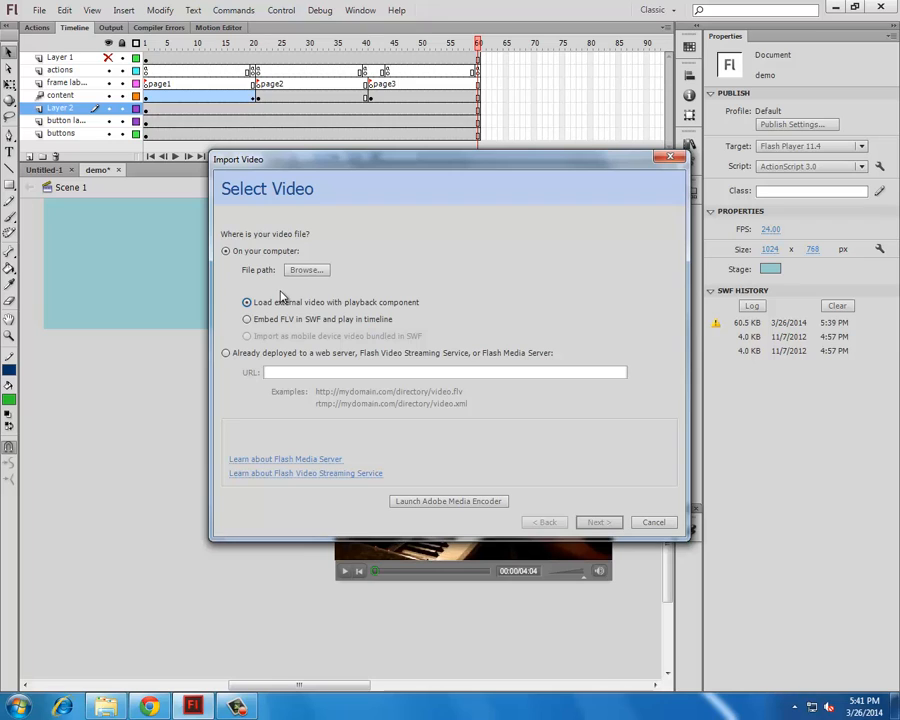
pyautogui.click(247, 319)
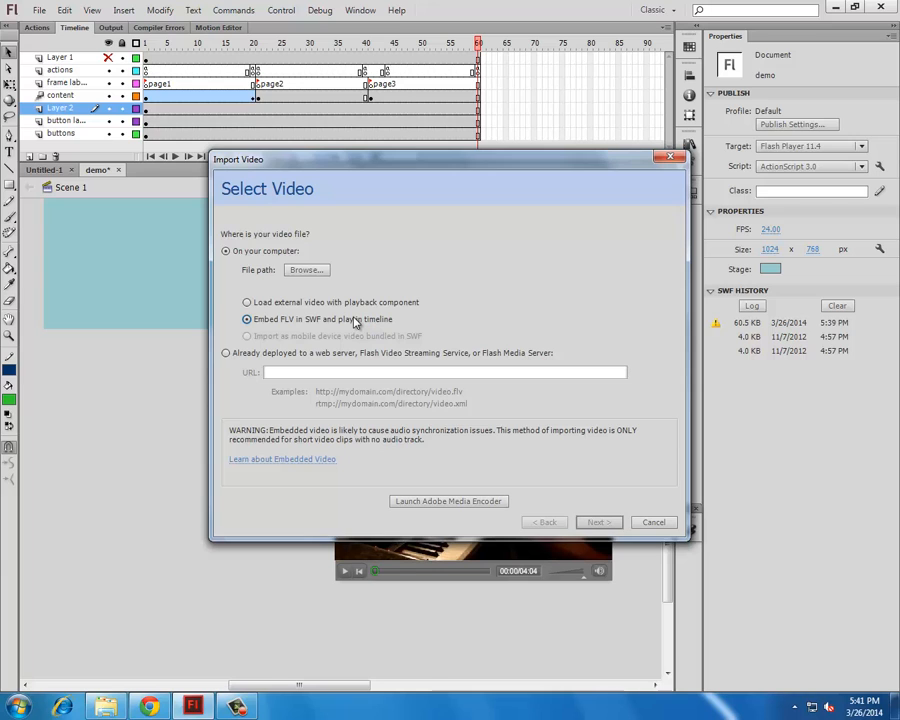
pyautogui.click(640, 522)
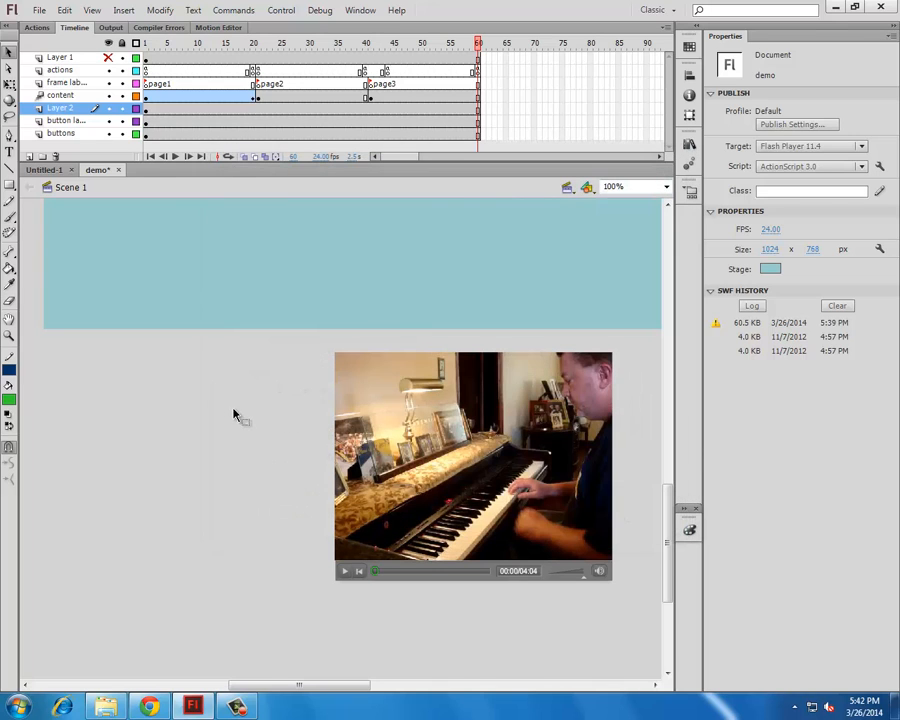
# Create a new document and start a video import set to embed FLV in SWF and play in timeline
pyautogui.hotkey('ctrl', 'alt', 'n')
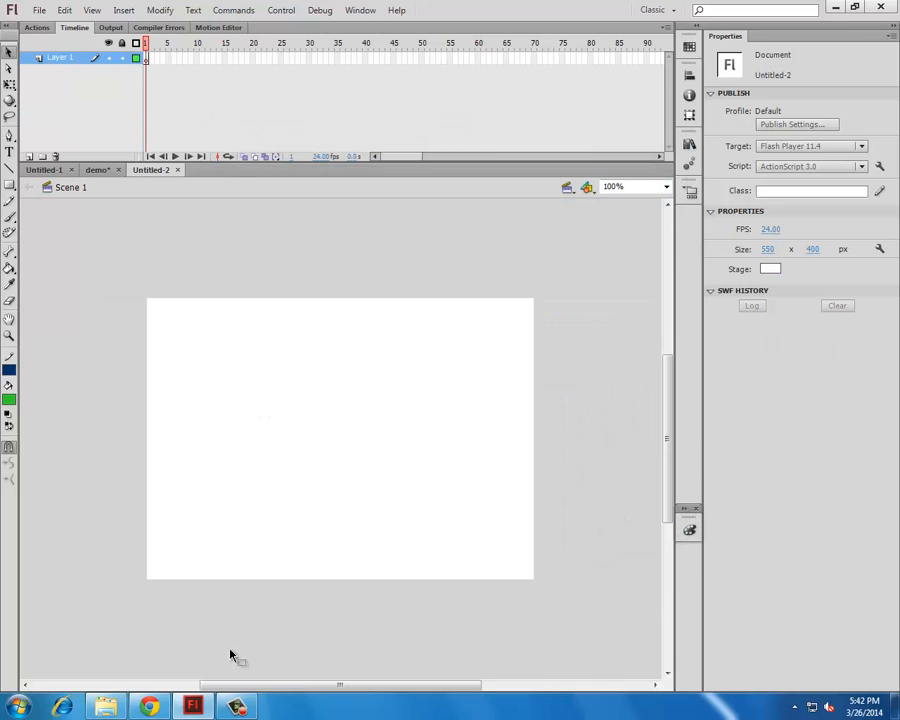
pyautogui.click(39, 10)
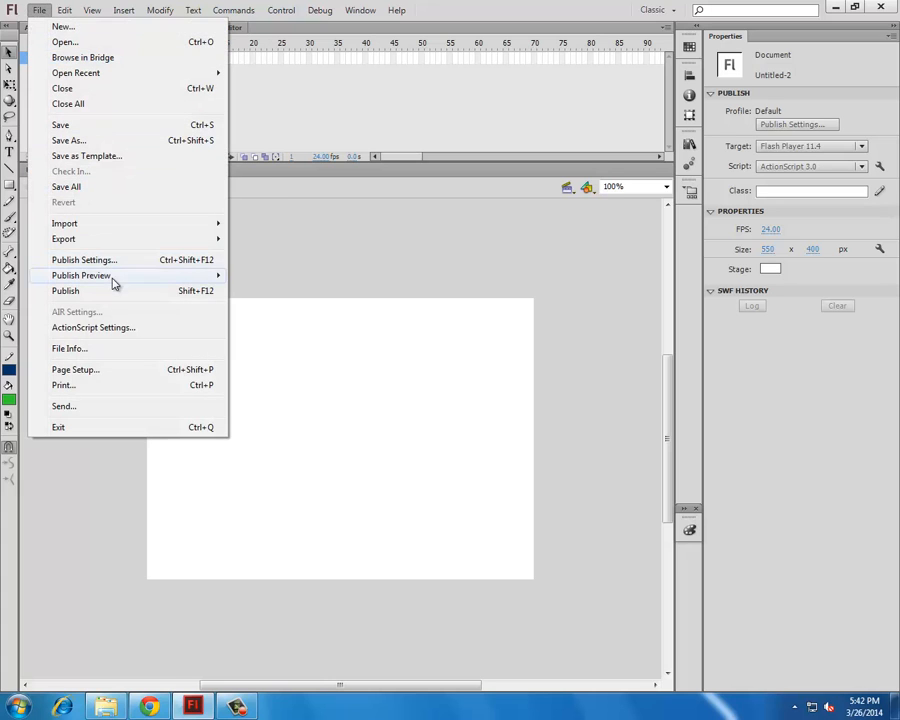
pyautogui.moveTo(112, 223)
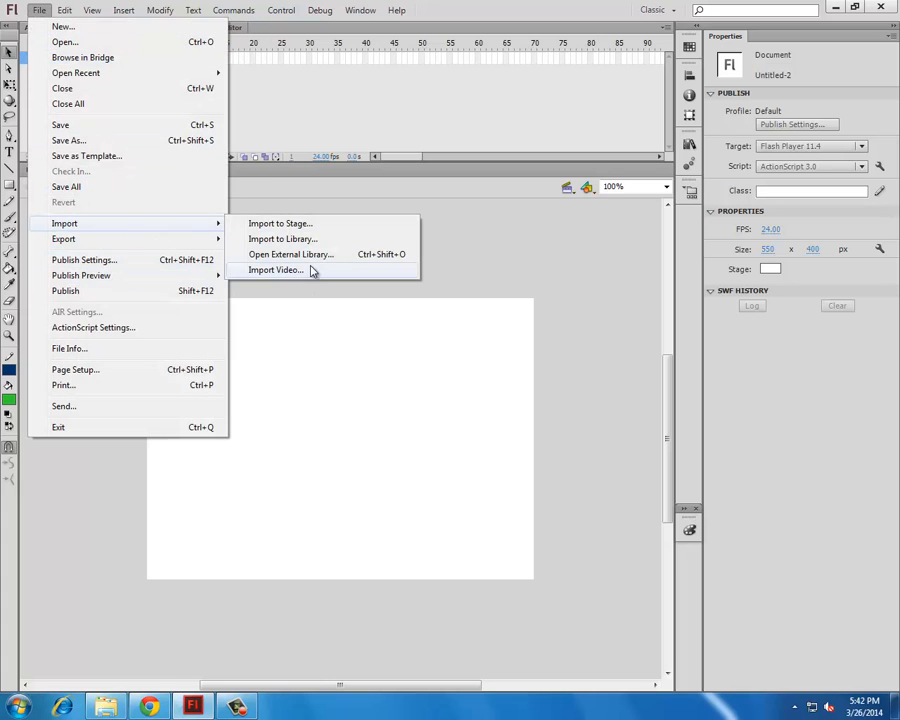
pyautogui.click(312, 271)
pyautogui.click(296, 319)
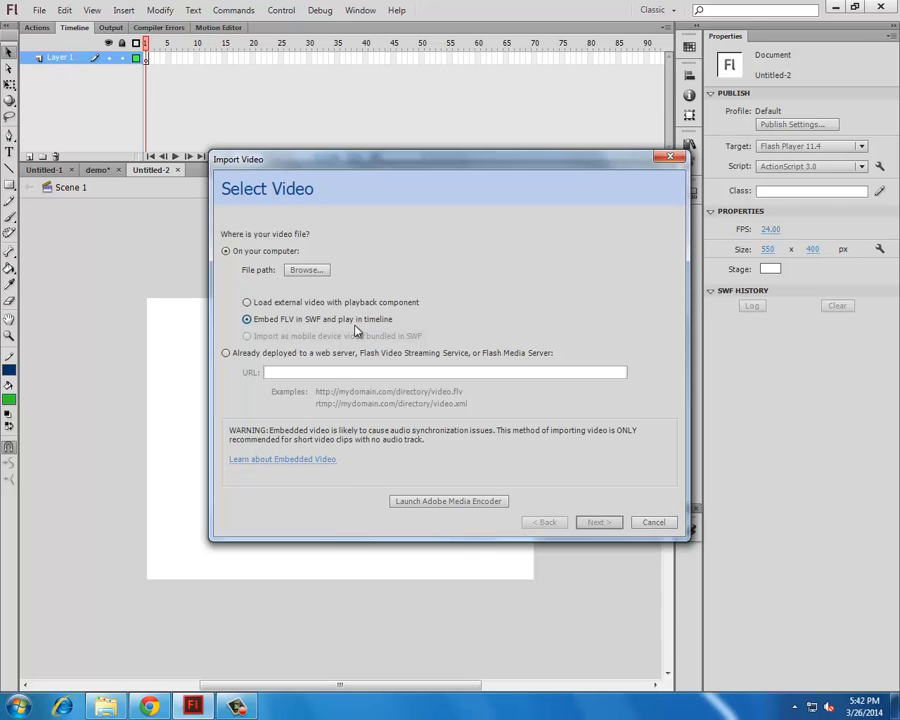
# Choose My_Piano.f4v from the wk11 folder on the desktop as the video to embed, and dismiss the format alert
pyautogui.click(312, 271)
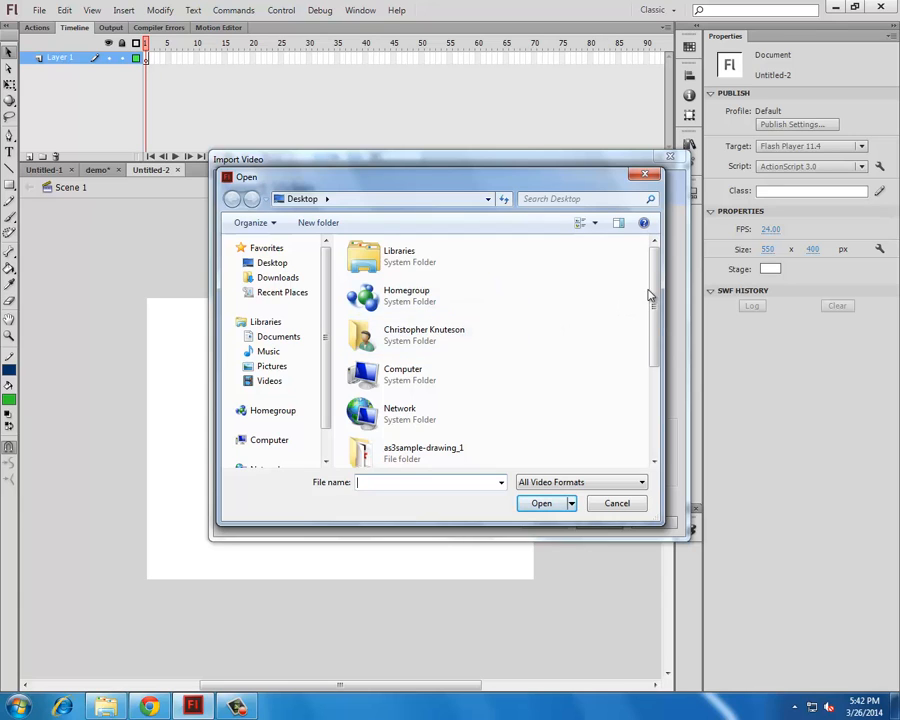
pyautogui.moveTo(650, 295); pyautogui.dragTo(651, 384)
pyautogui.doubleClick(410, 408)
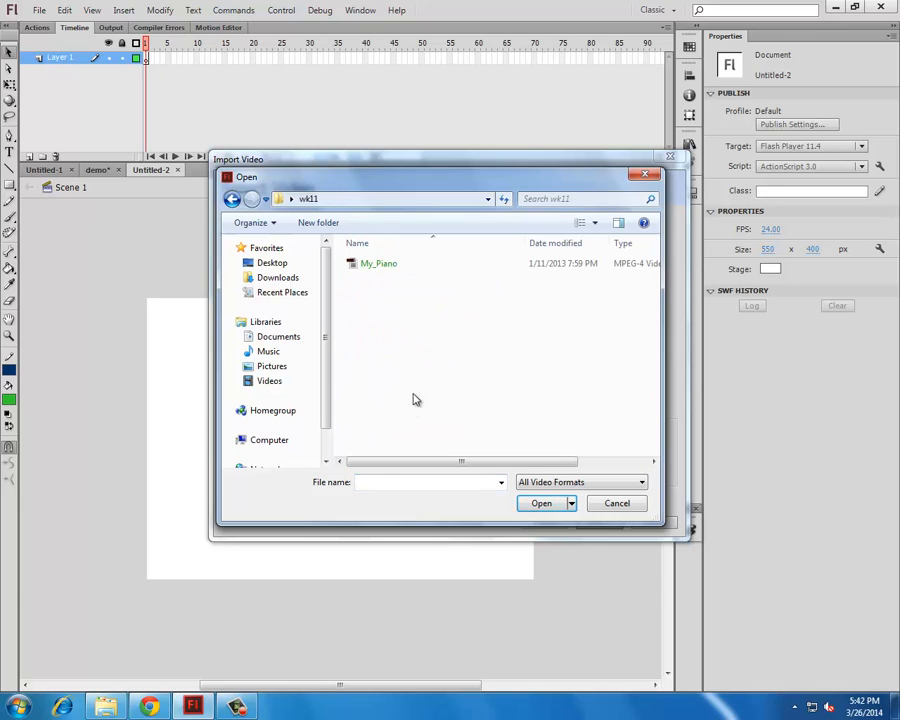
pyautogui.click(378, 263)
pyautogui.click(543, 504)
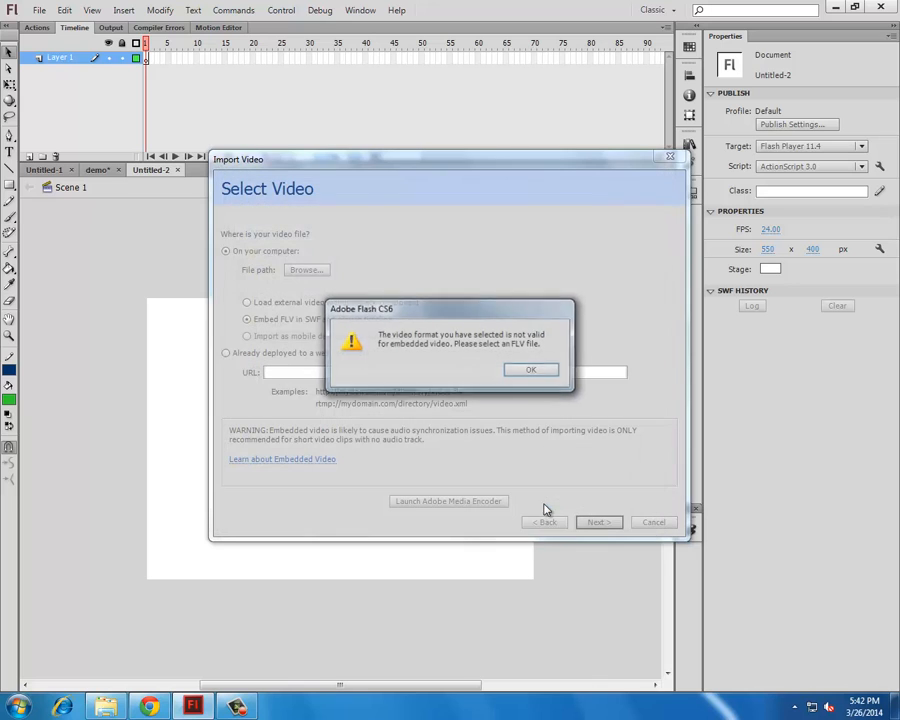
pyautogui.click(524, 372)
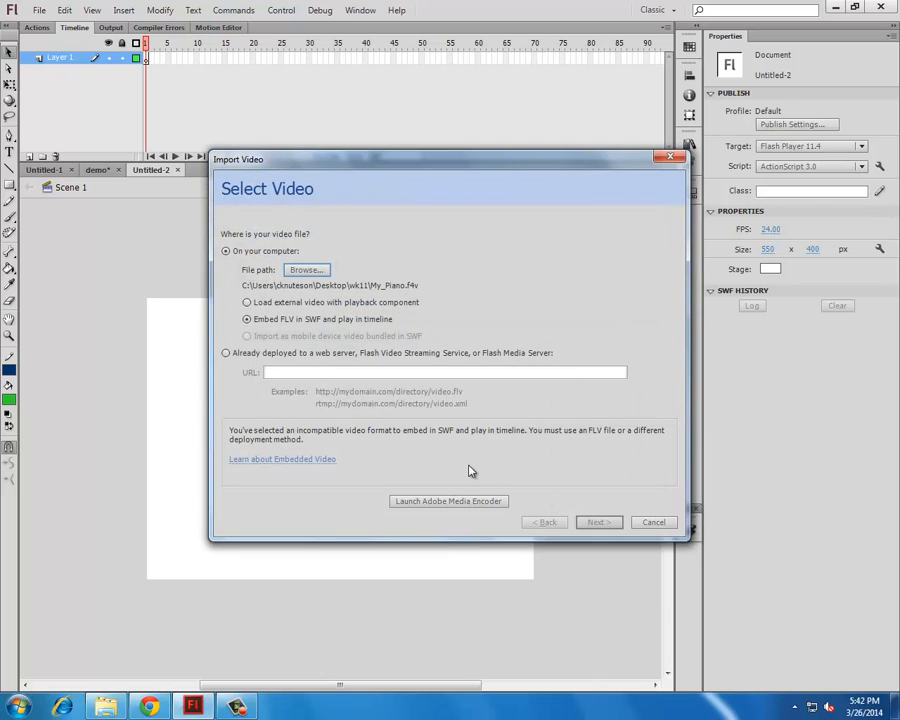
# Preview the MinimaFlatCustomColorPlayBackSeekCounterVolMute.swf skin from the wk11 folder in the browser, close its tab and return to the folder
pyautogui.hotkey('alt', 'Tab')
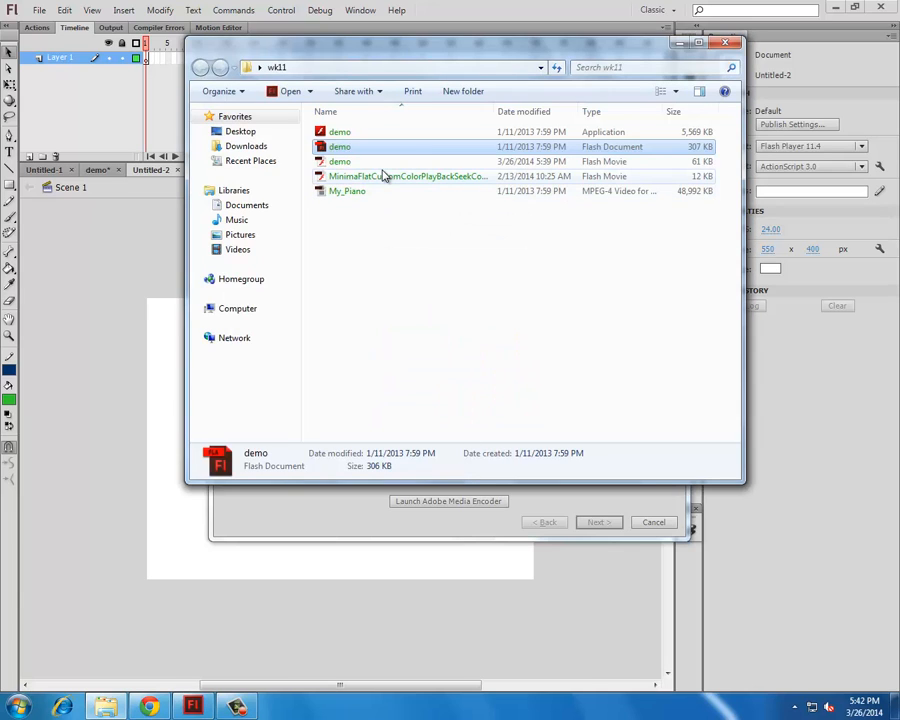
pyautogui.click(383, 176)
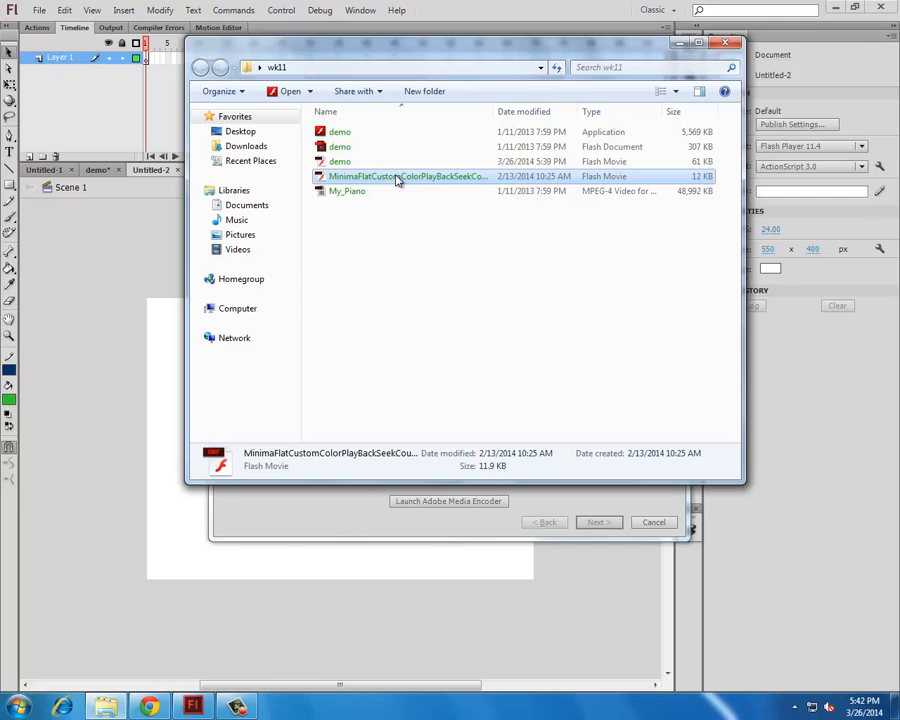
pyautogui.moveTo(398, 180); pyautogui.dragTo(516, 10)
pyautogui.hotkey('alt', 'Tab')
pyautogui.hotkey('alt', 'Tab')
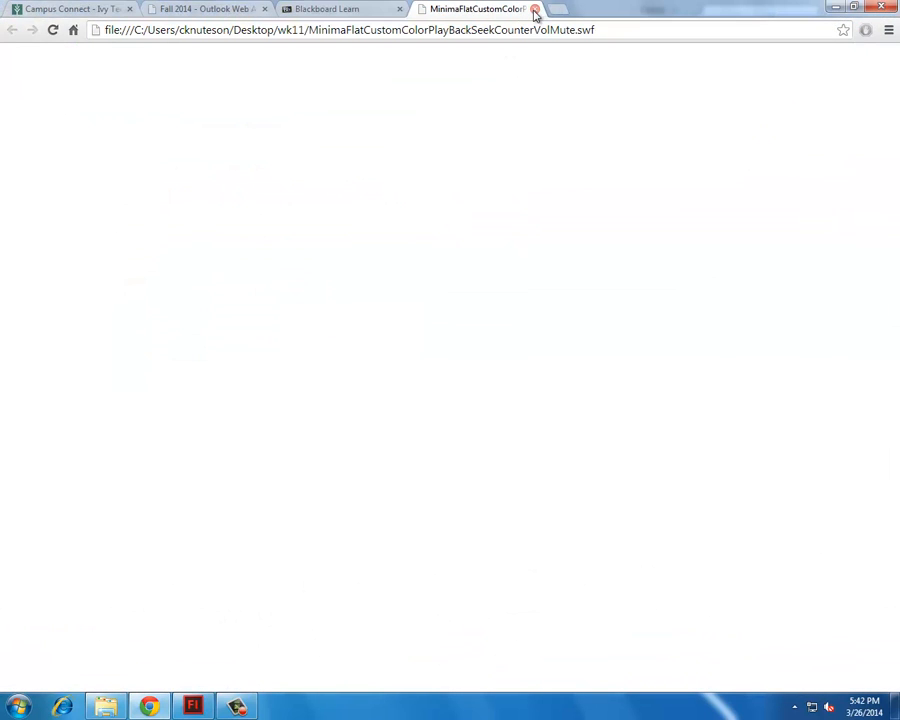
pyautogui.click(535, 9)
pyautogui.hotkey('alt', 'Tab')
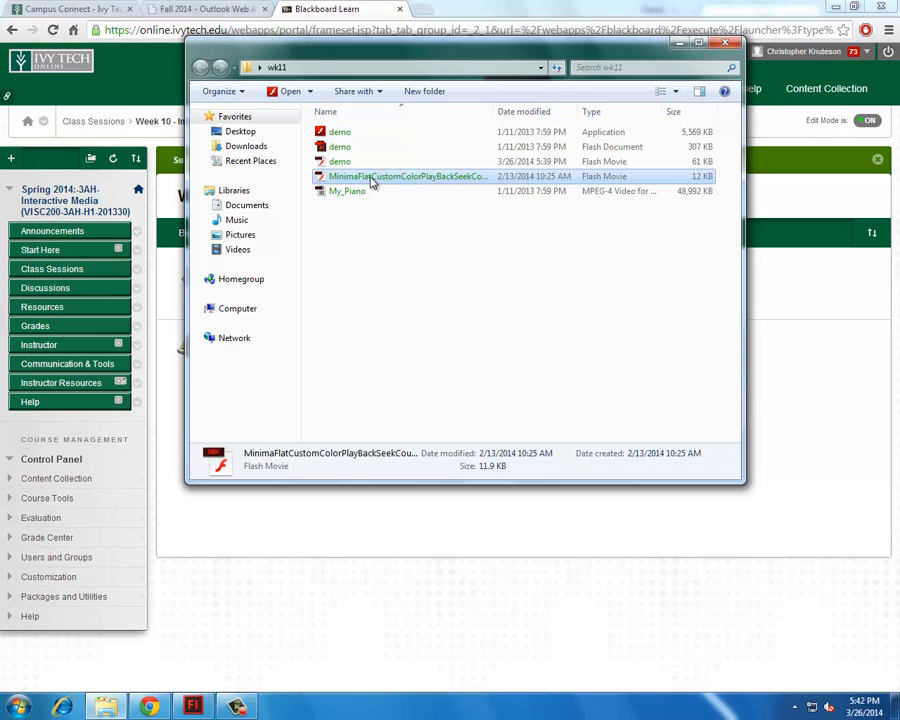
# Switch back to Flash and cancel the My_Piano.f4v video import
pyautogui.hotkey('alt', 'Tab')
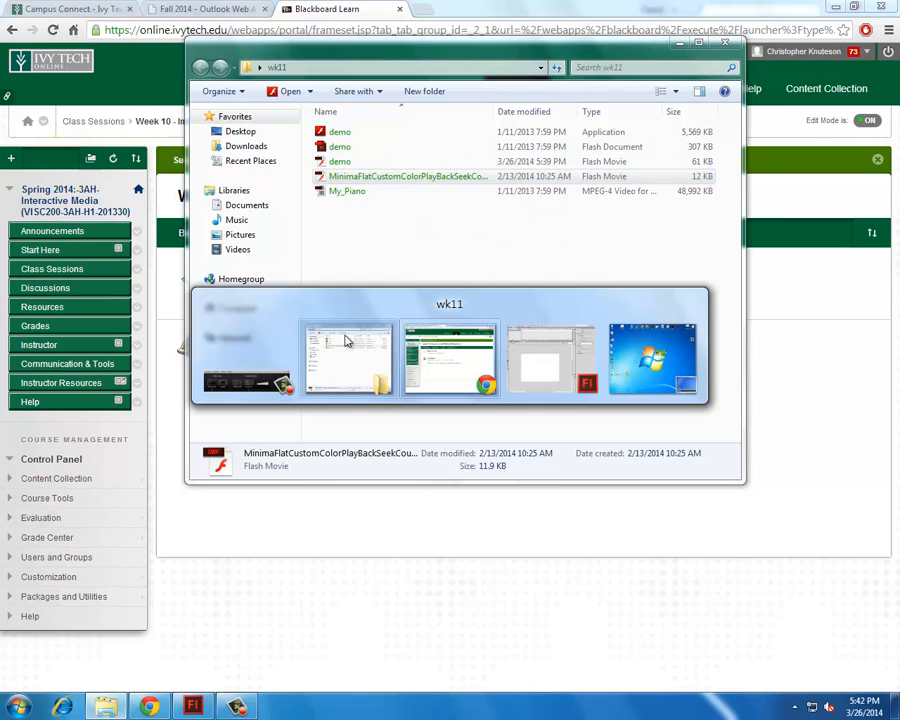
pyautogui.hotkey('alt', 'Tab')
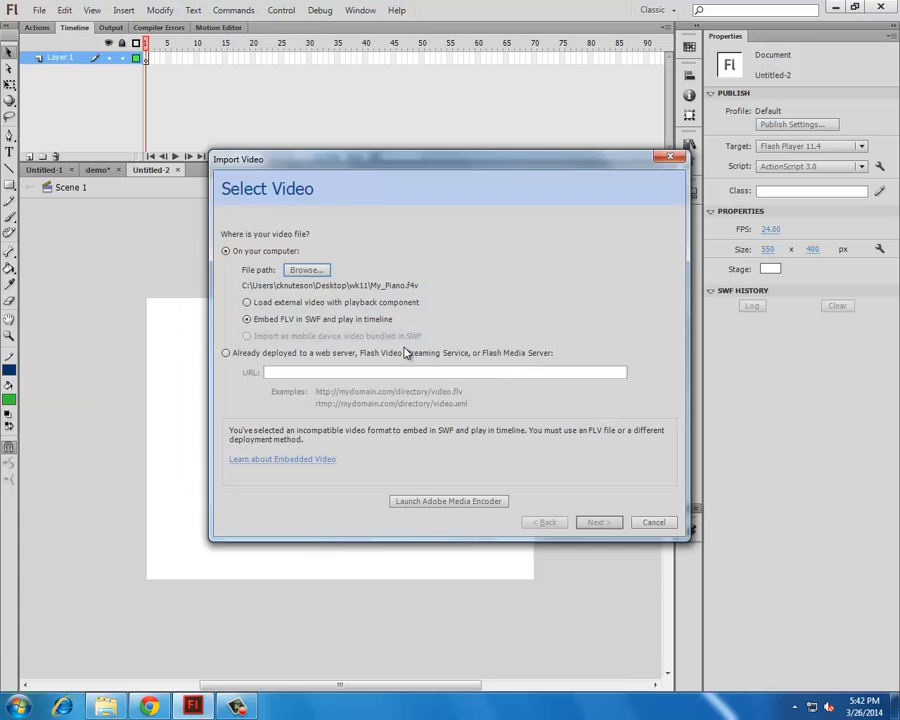
pyautogui.click(653, 522)
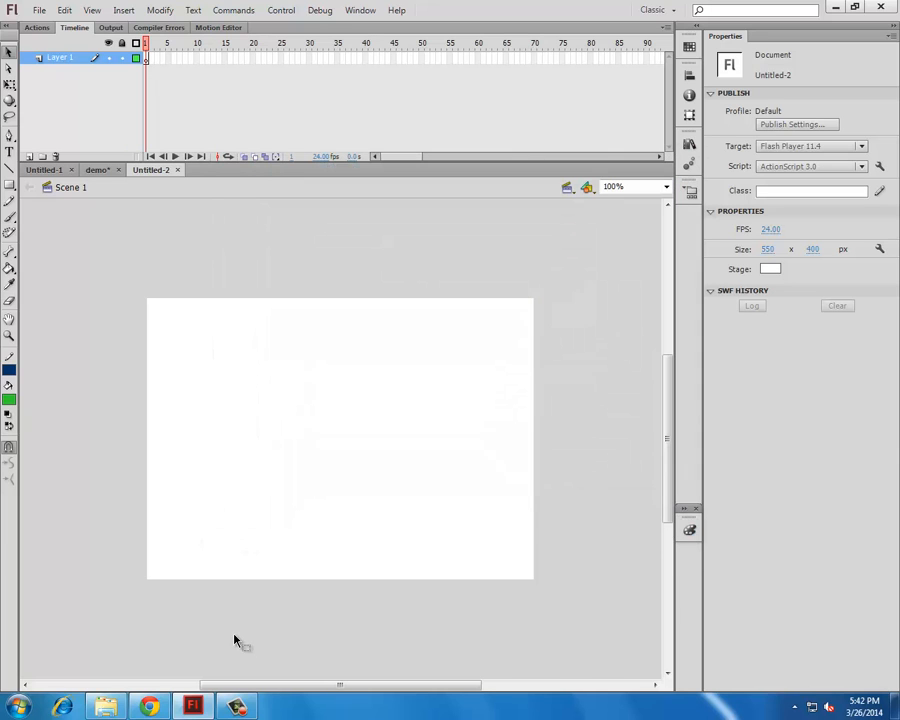
# Switch to the wk11 folder and examine the My_Piano video file's details and available file actions
pyautogui.click(200, 707)
pyautogui.click(461, 230)
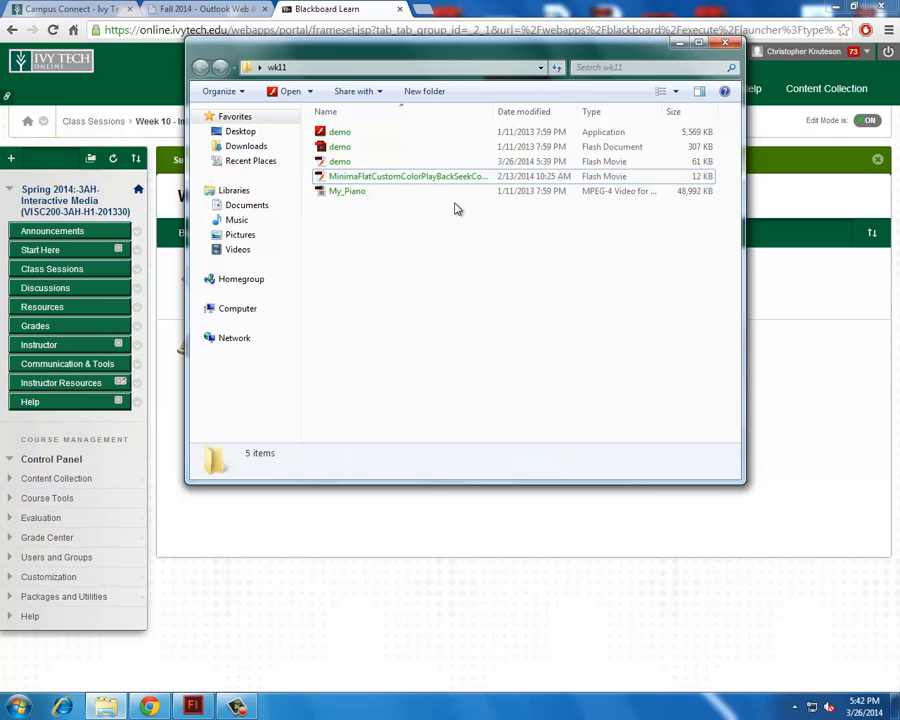
pyautogui.click(500, 192)
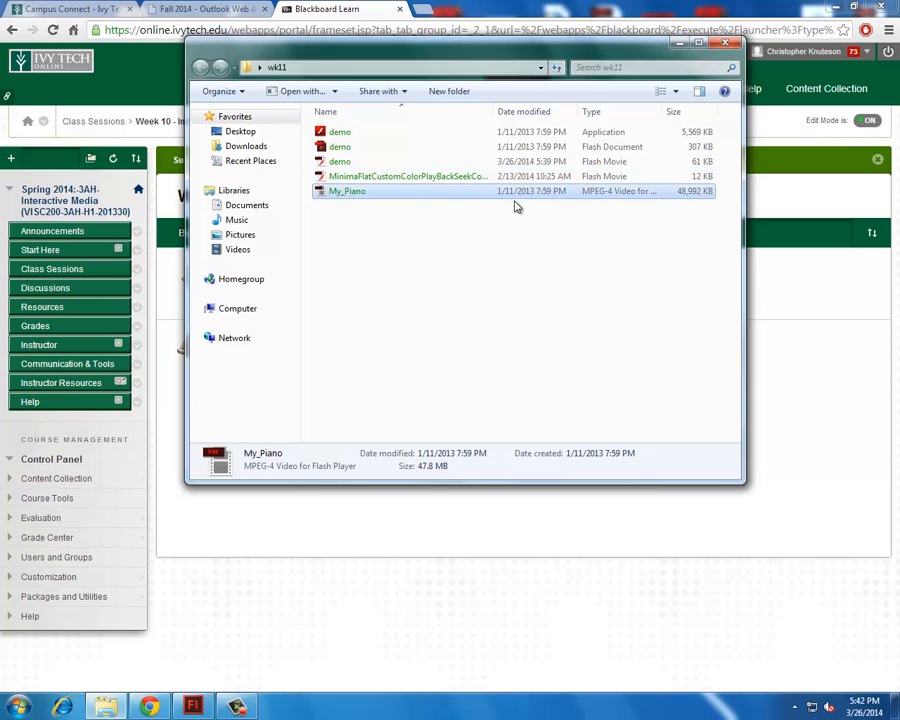
pyautogui.rightClick(415, 197)
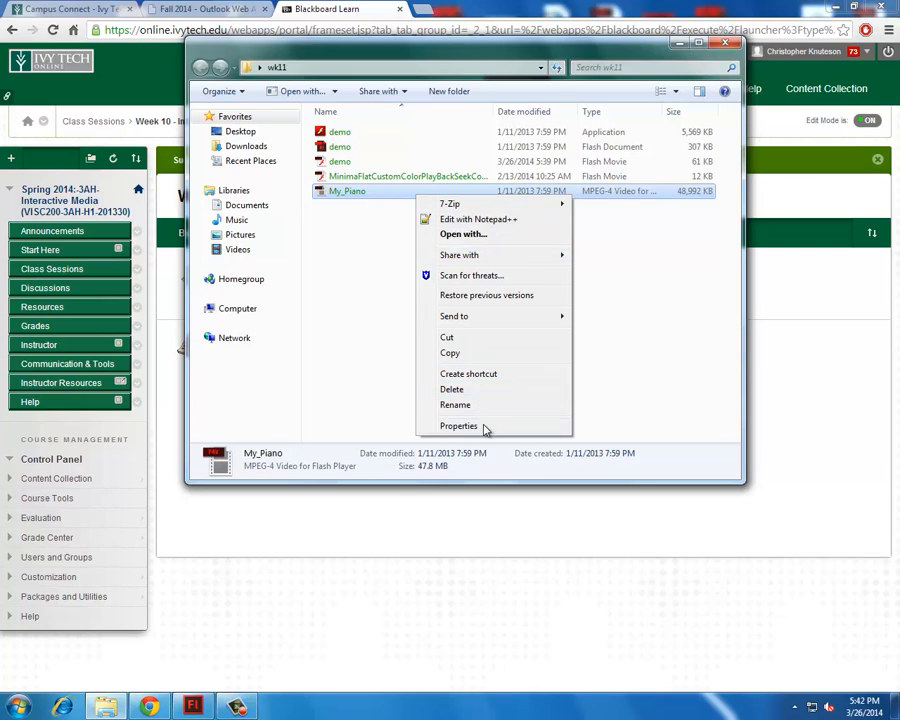
pyautogui.click(382, 221)
# Return to Flash, bring up the demo document and examine the piano video component below the stage
pyautogui.moveTo(184, 705)
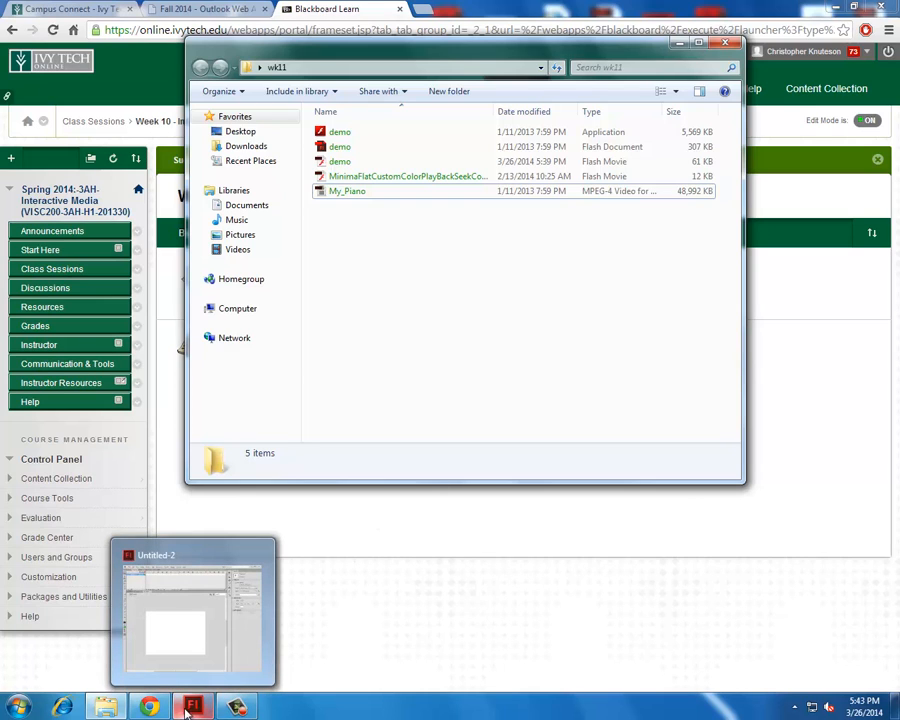
pyautogui.click(149, 706)
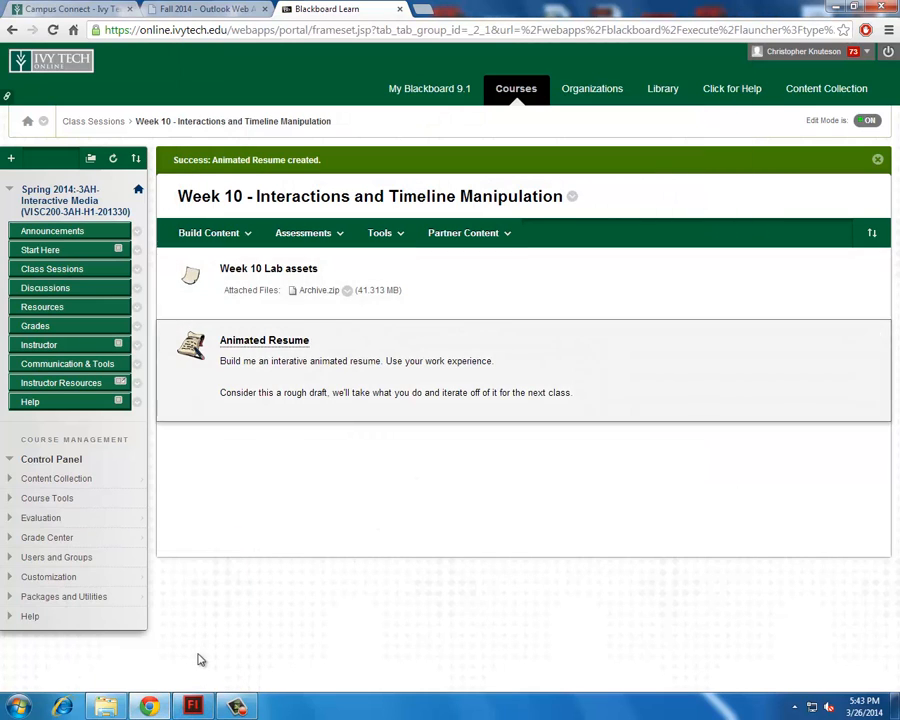
pyautogui.click(193, 706)
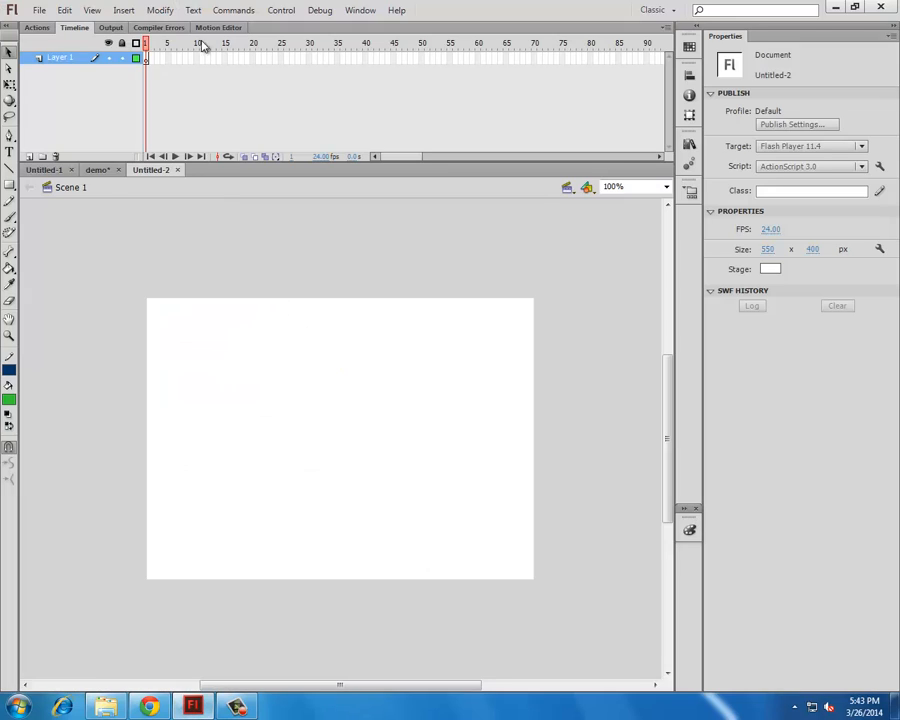
pyautogui.click(97, 170)
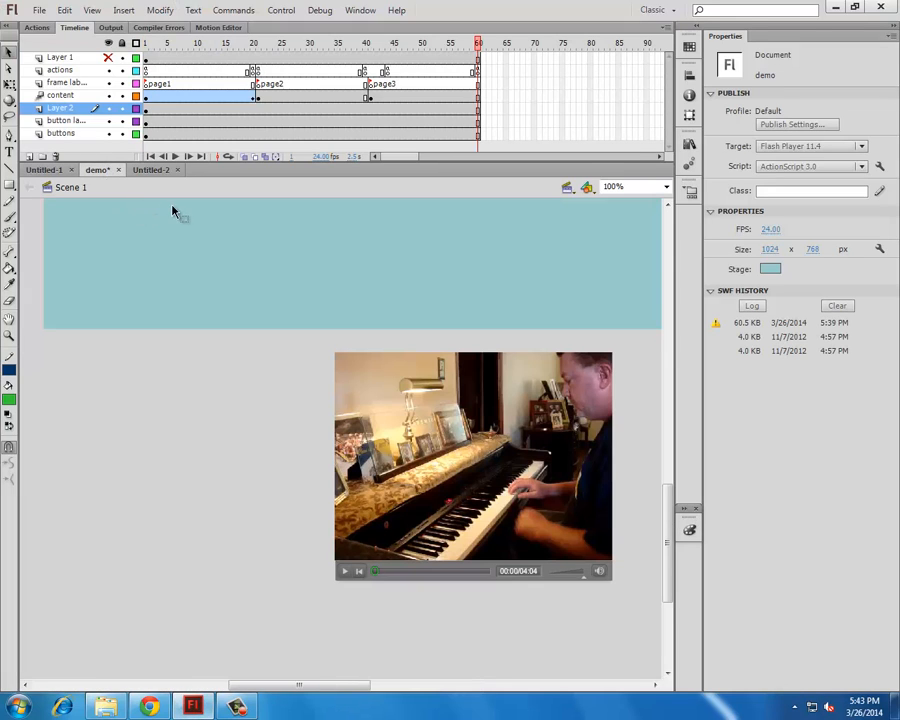
pyautogui.scroll(3, 243, 394)
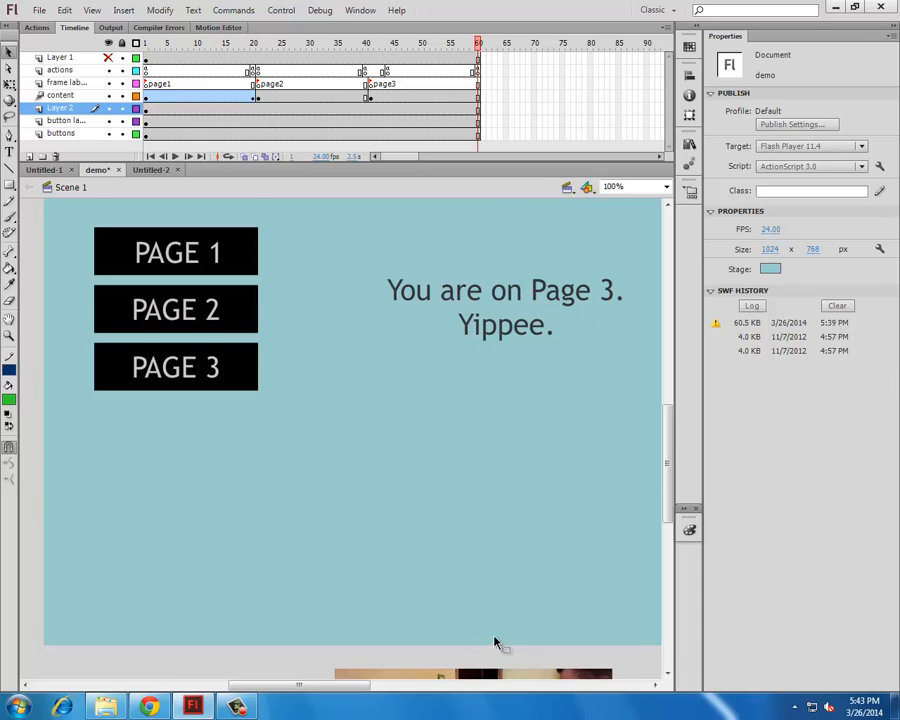
pyautogui.scroll(-3, 497, 643)
pyautogui.click(486, 566)
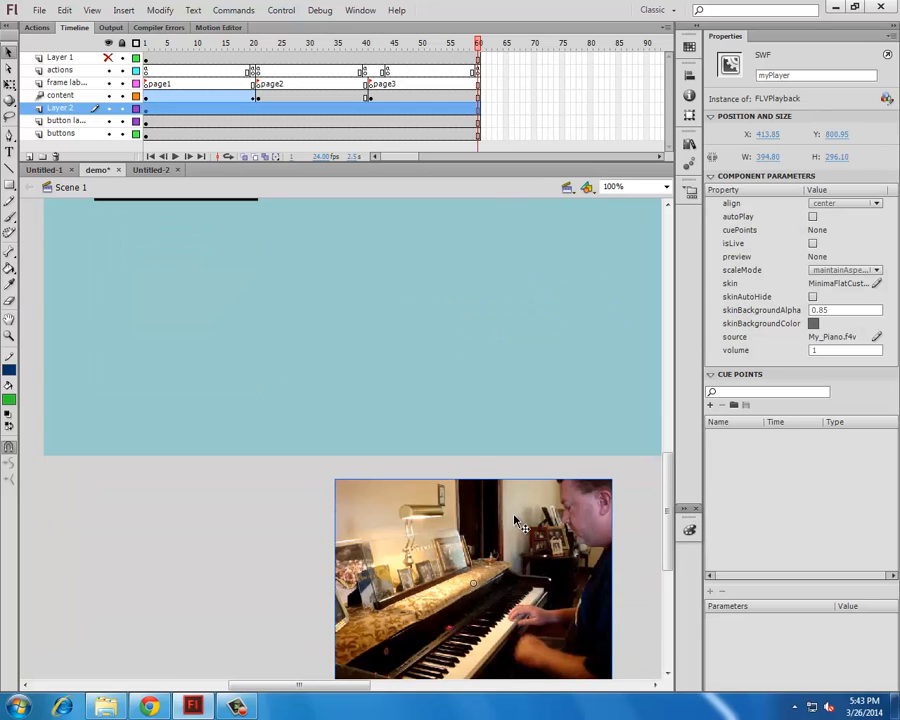
pyautogui.scroll(-4, 578, 519)
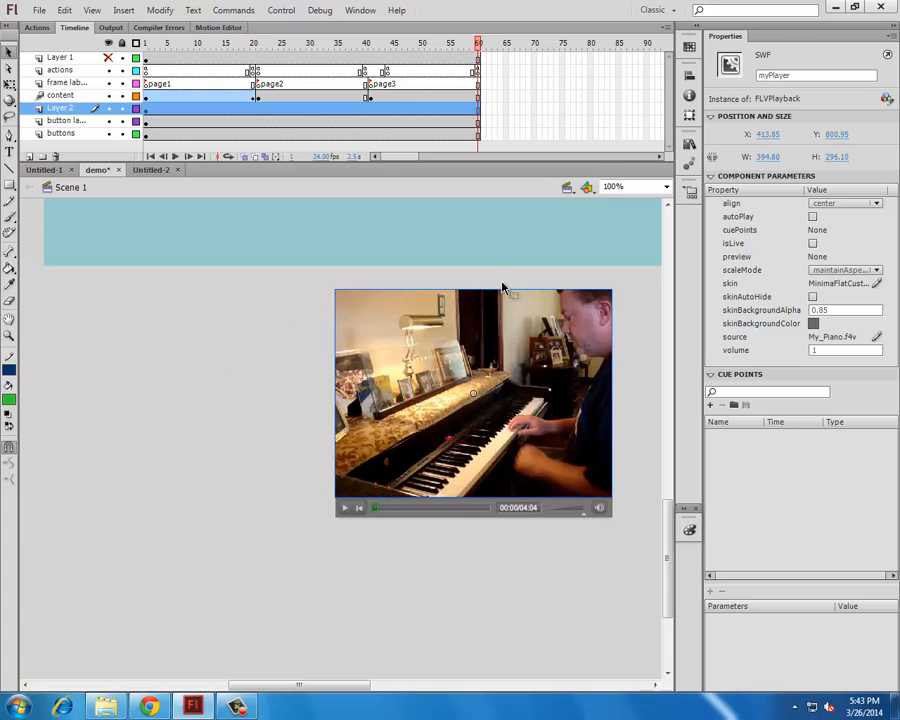
pyautogui.click(255, 388)
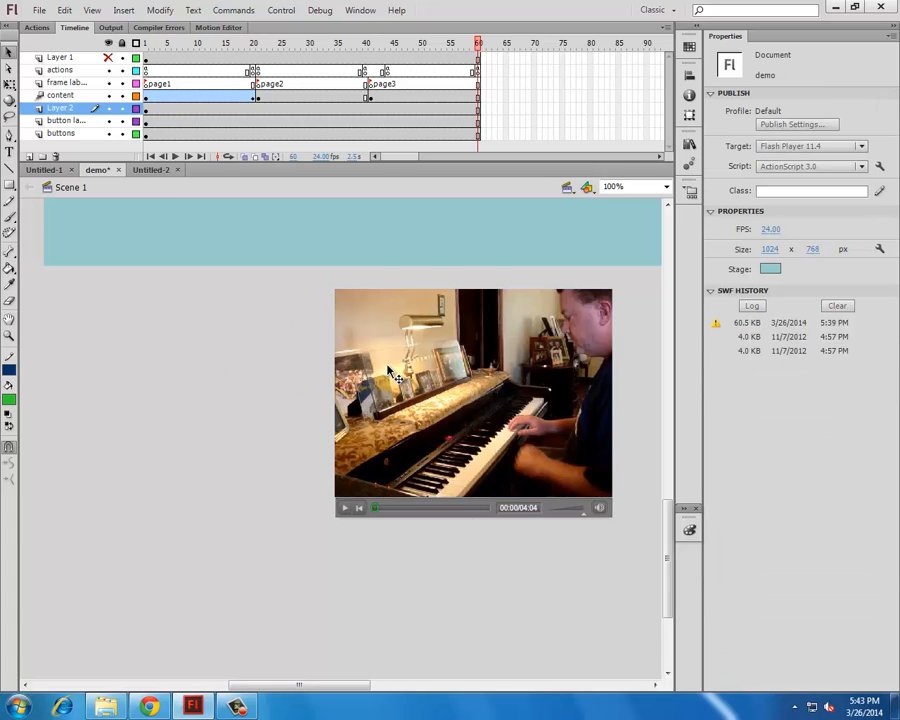
# Locate the piano video component's source item in the library
pyautogui.click(390, 372)
pyautogui.rightClick(388, 373)
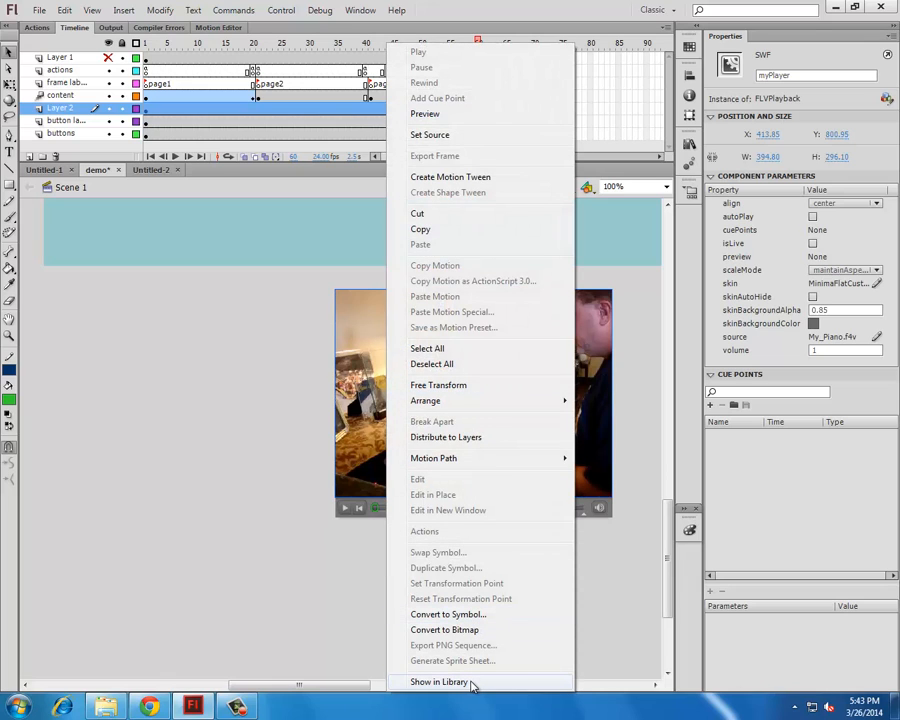
pyautogui.click(473, 684)
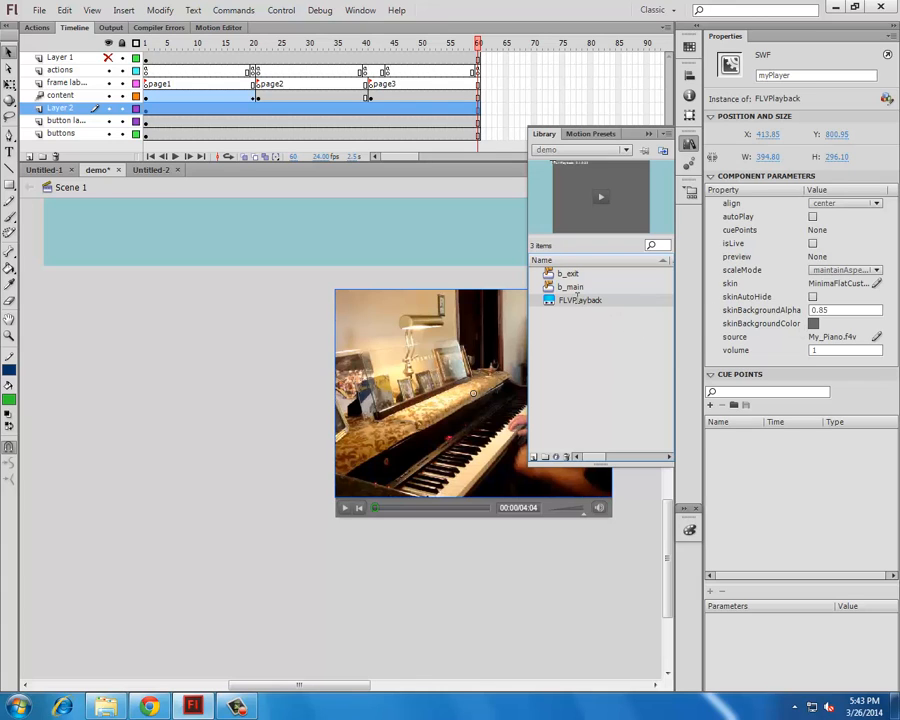
# Examine the FLVPlayback library item's symbol properties without changing them, and collapse the library
pyautogui.rightClick(552, 304)
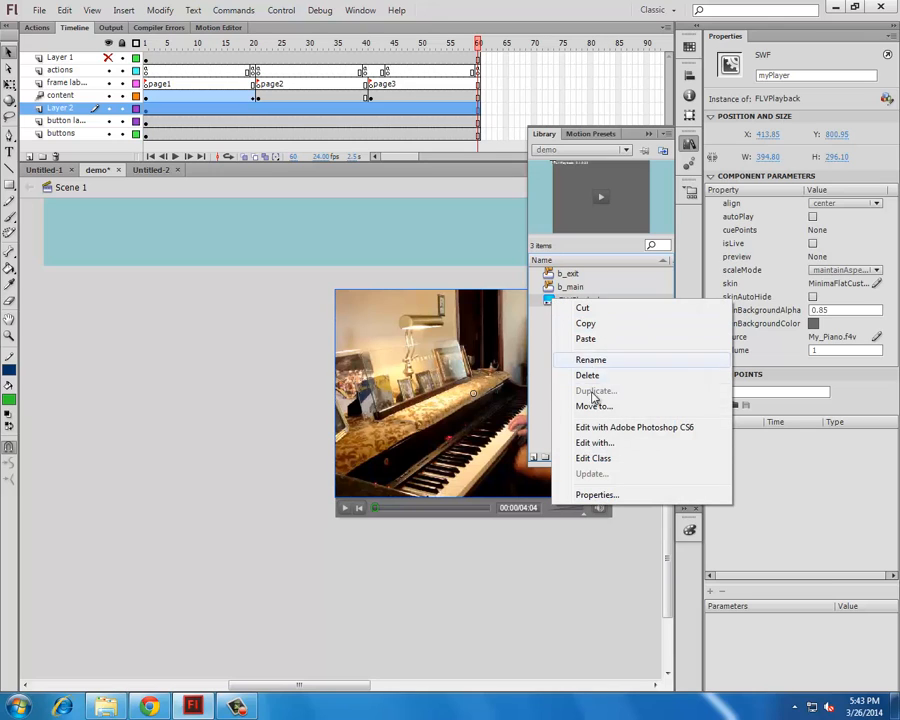
pyautogui.click(552, 303)
pyautogui.doubleClick(552, 302)
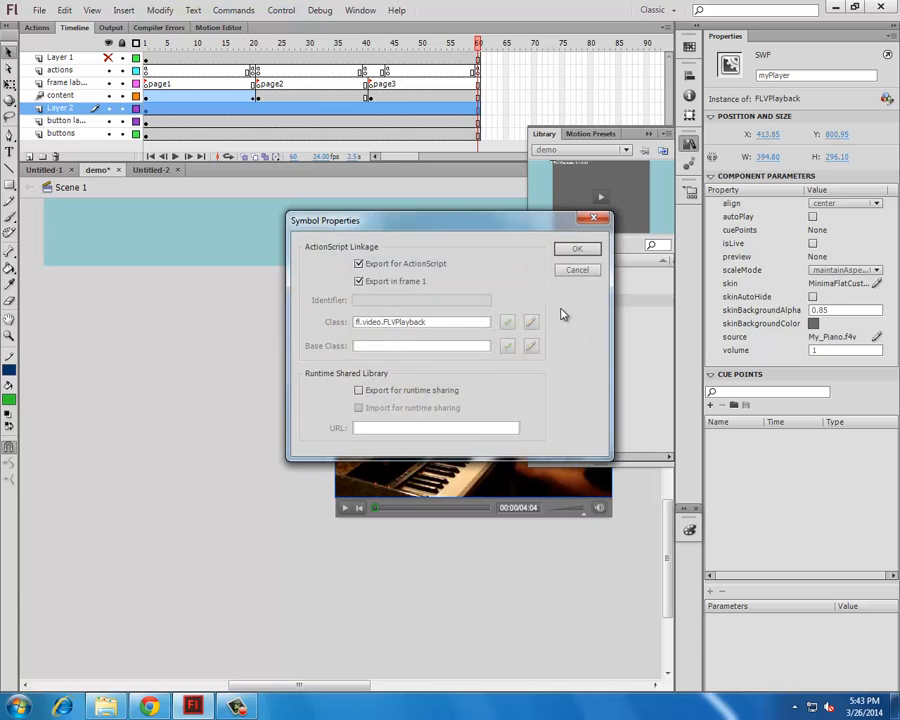
pyautogui.click(577, 269)
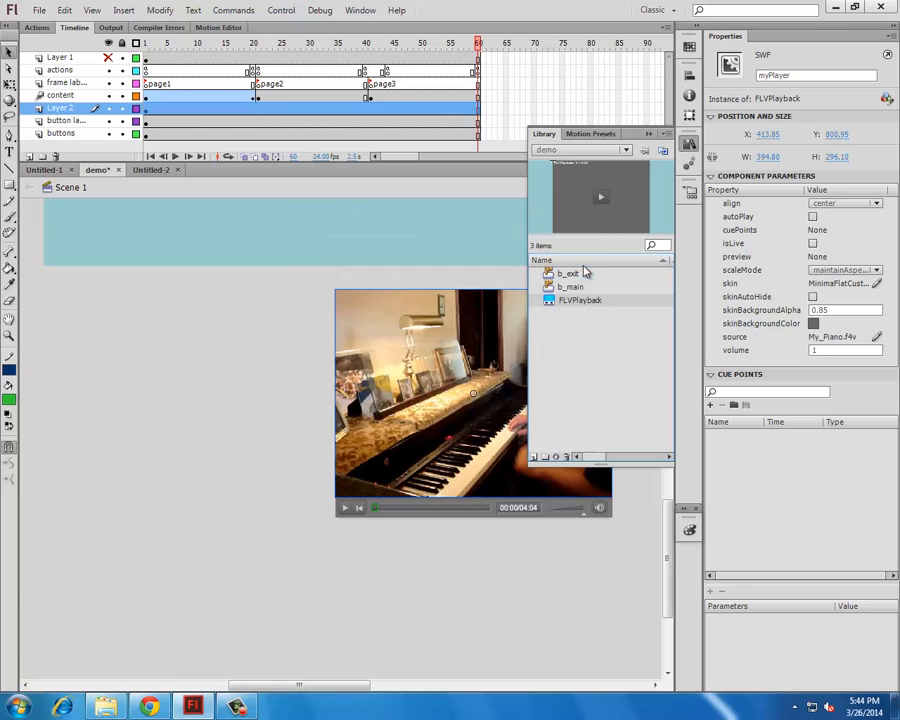
pyautogui.click(411, 328)
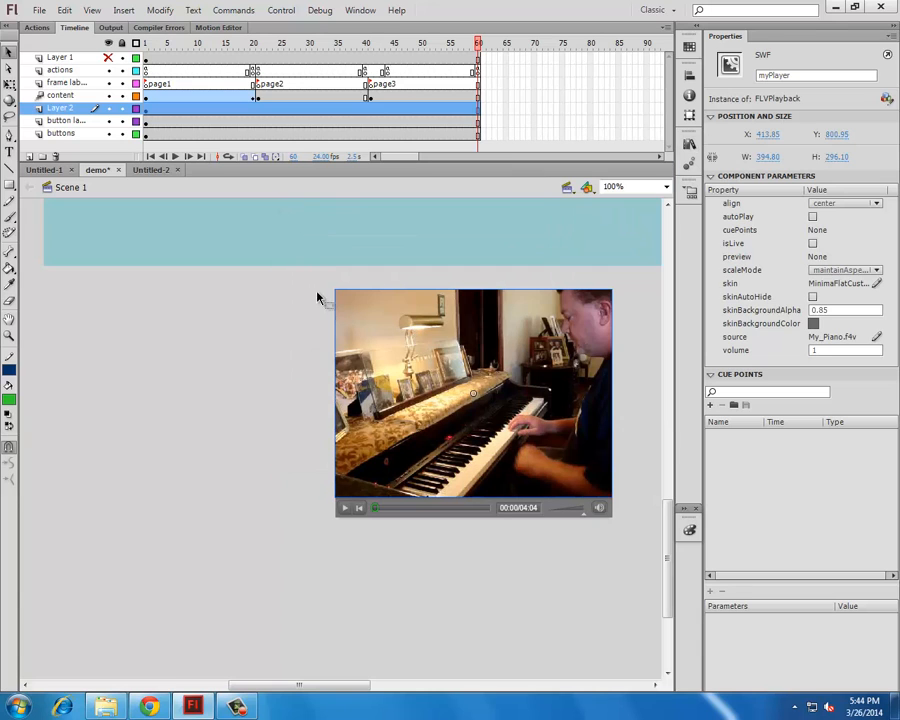
# Reselect the piano video component, examine its source content path, cancel without changes and deselect the component
pyautogui.click(265, 367)
pyautogui.click(580, 385)
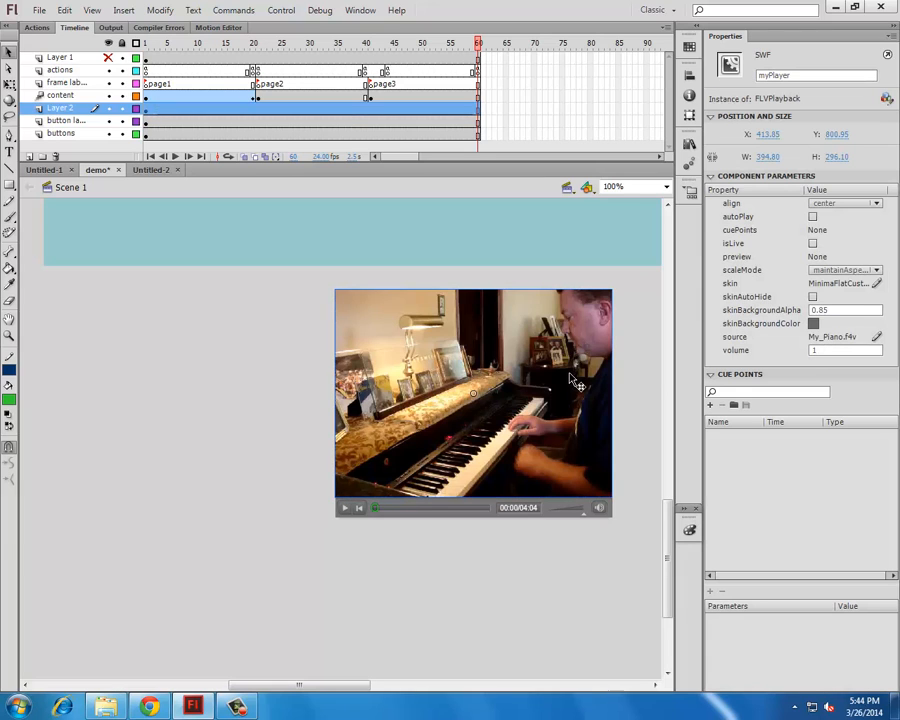
pyautogui.click(877, 337)
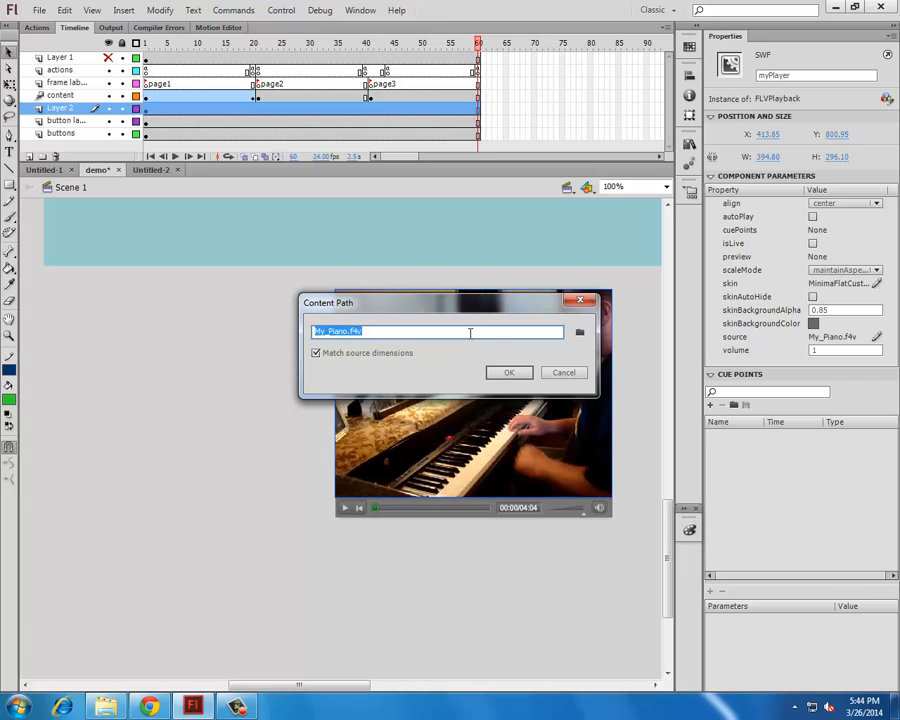
pyautogui.click(556, 376)
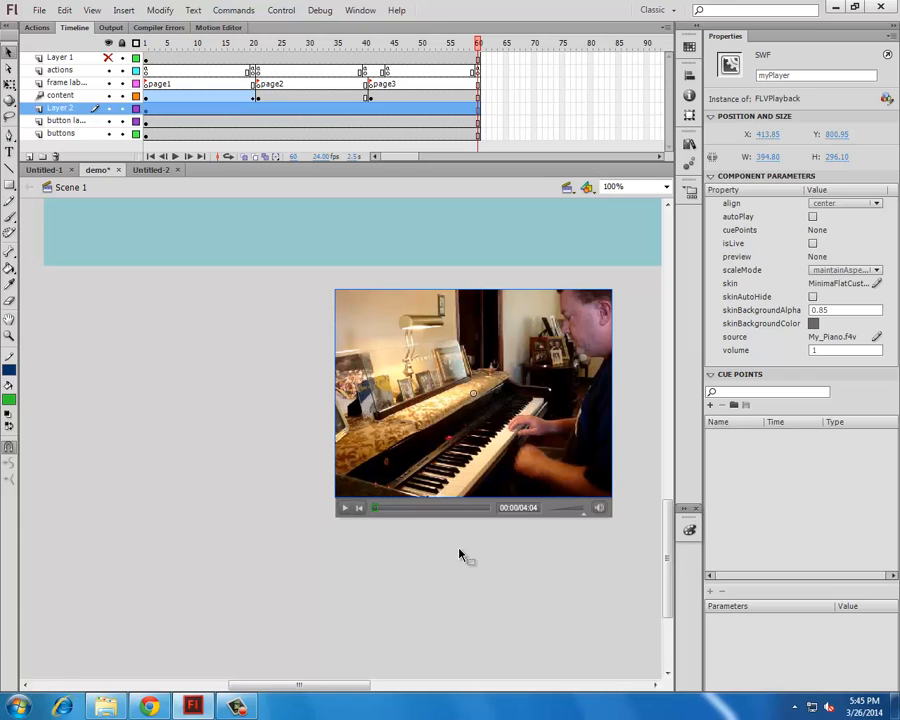
pyautogui.moveTo(181, 711)
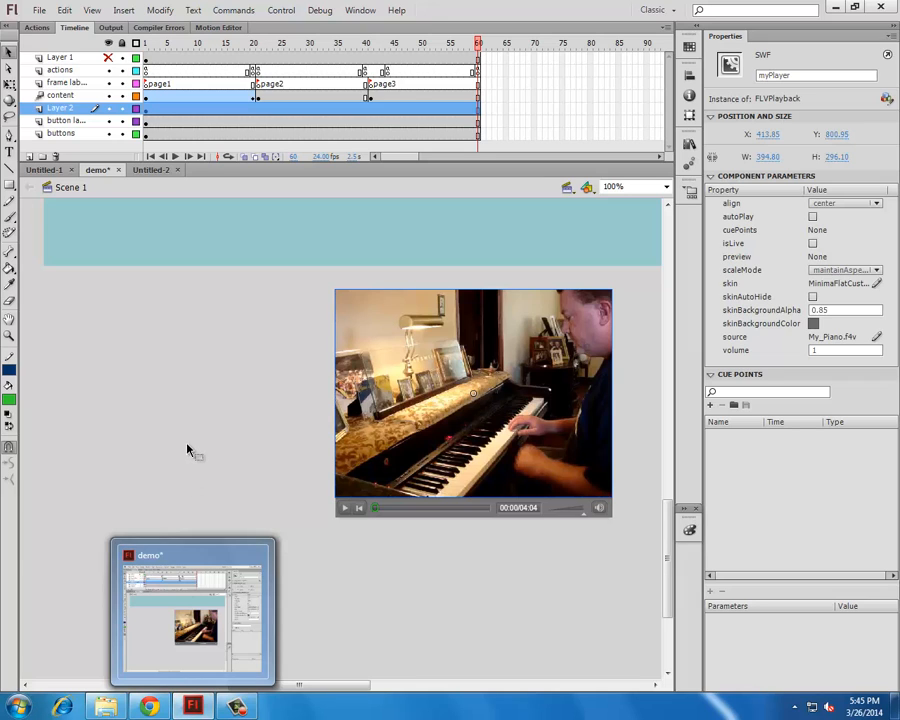
pyautogui.click(201, 560)
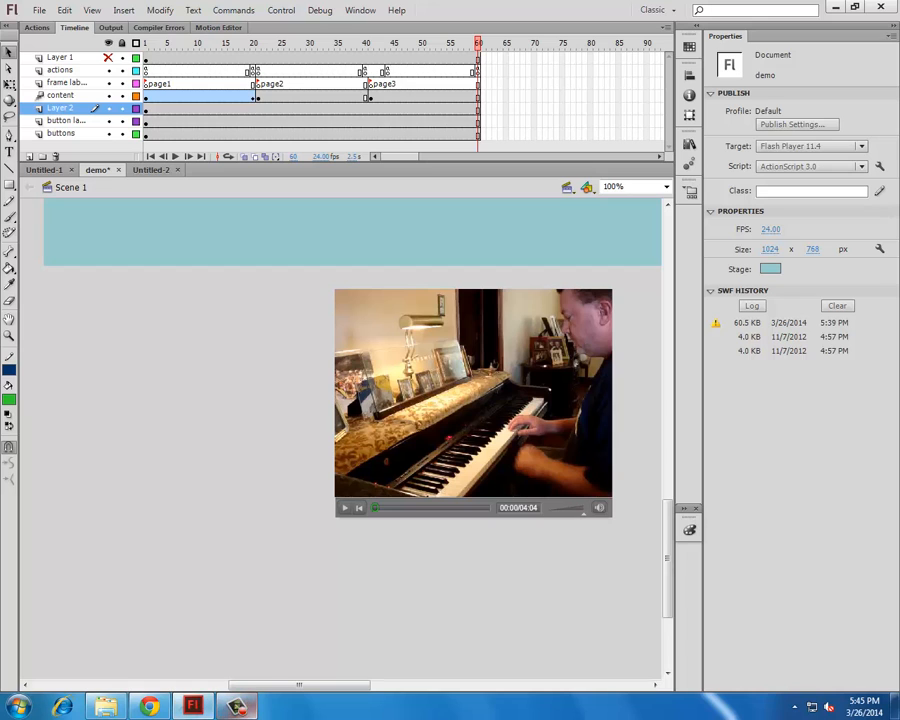
# Start importing My_Piano from the wk11 folder as external video with playback component, view the skinning options and go back to video selection
pyautogui.click(38, 10)
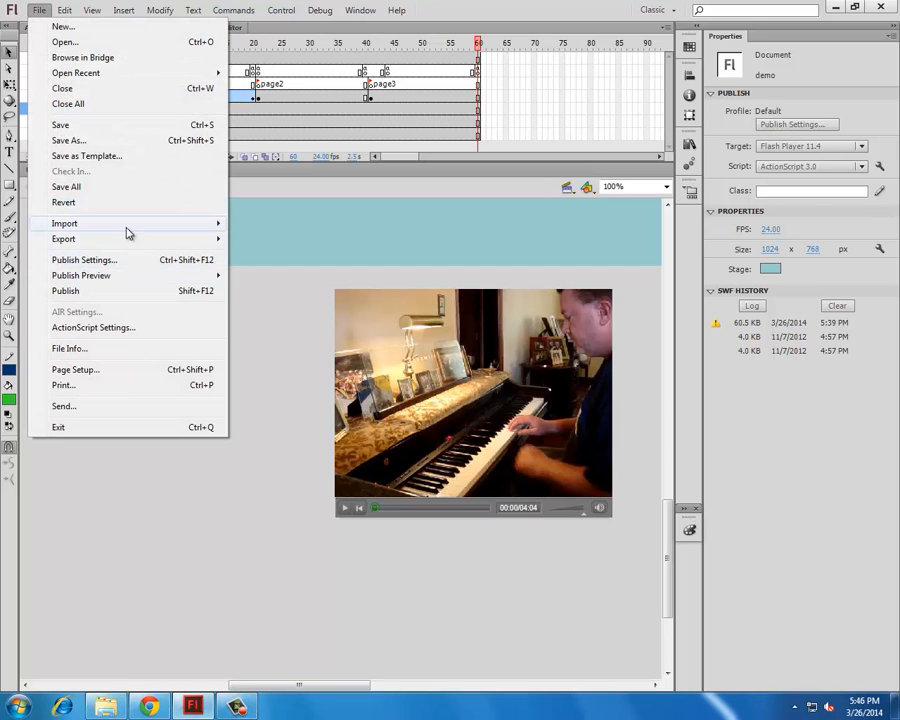
pyautogui.moveTo(128, 231)
pyautogui.click(308, 268)
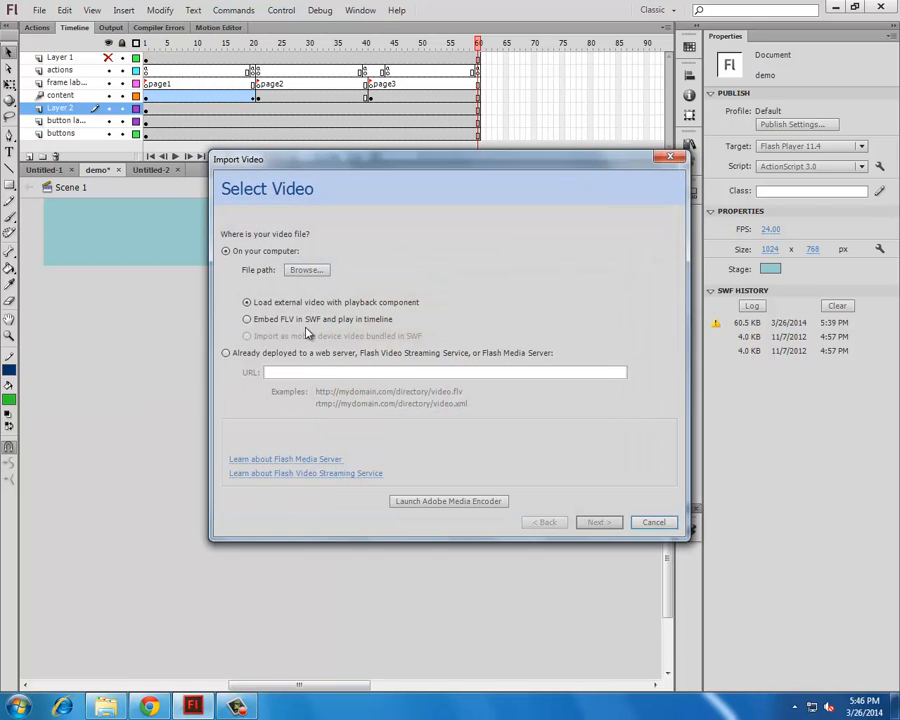
pyautogui.click(308, 270)
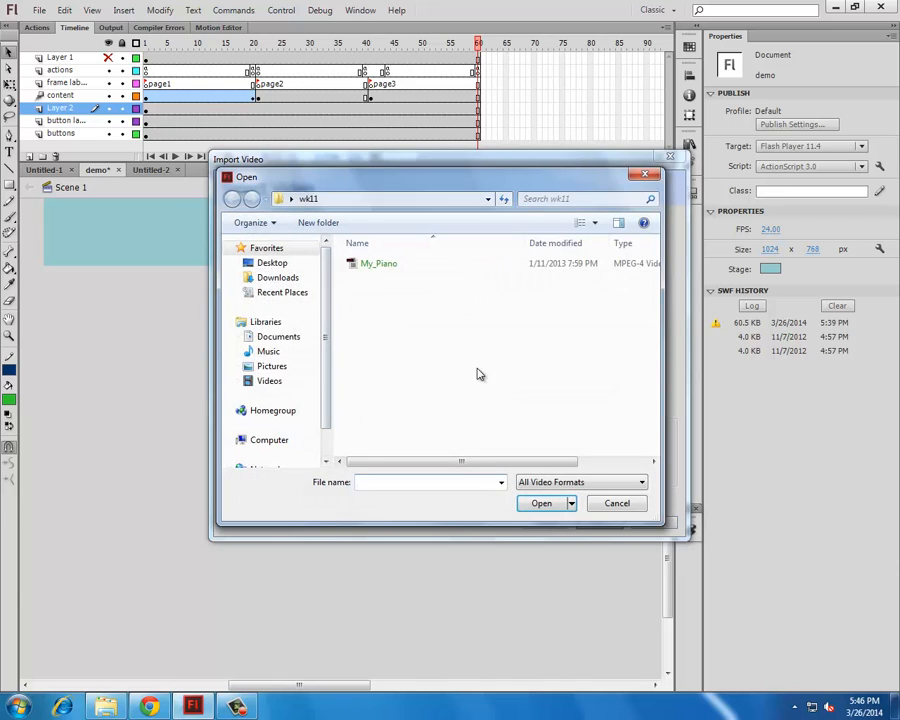
pyautogui.click(376, 265)
pyautogui.click(542, 503)
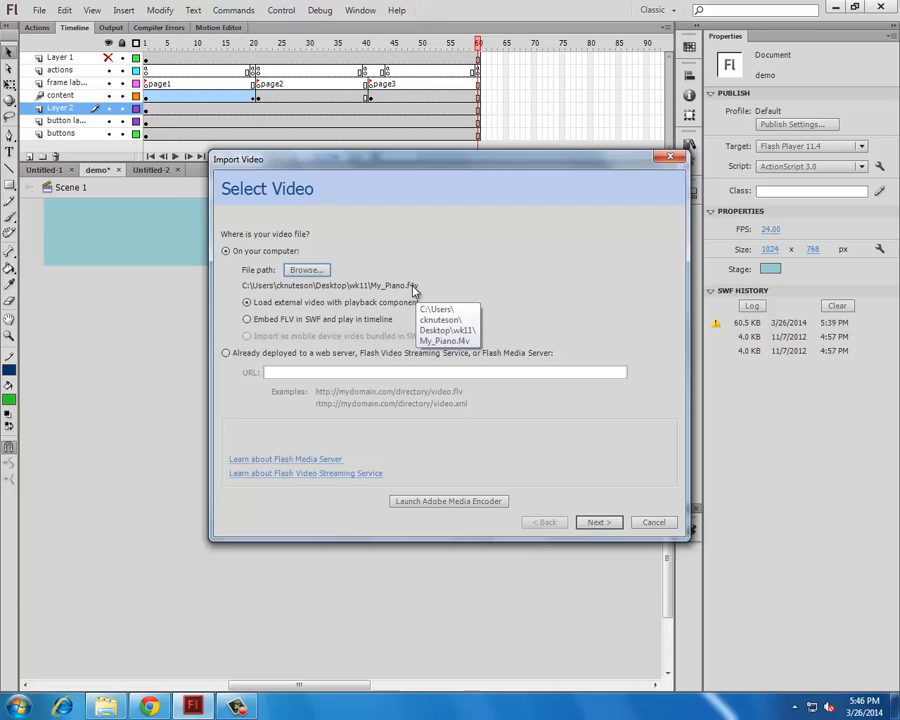
pyautogui.click(604, 530)
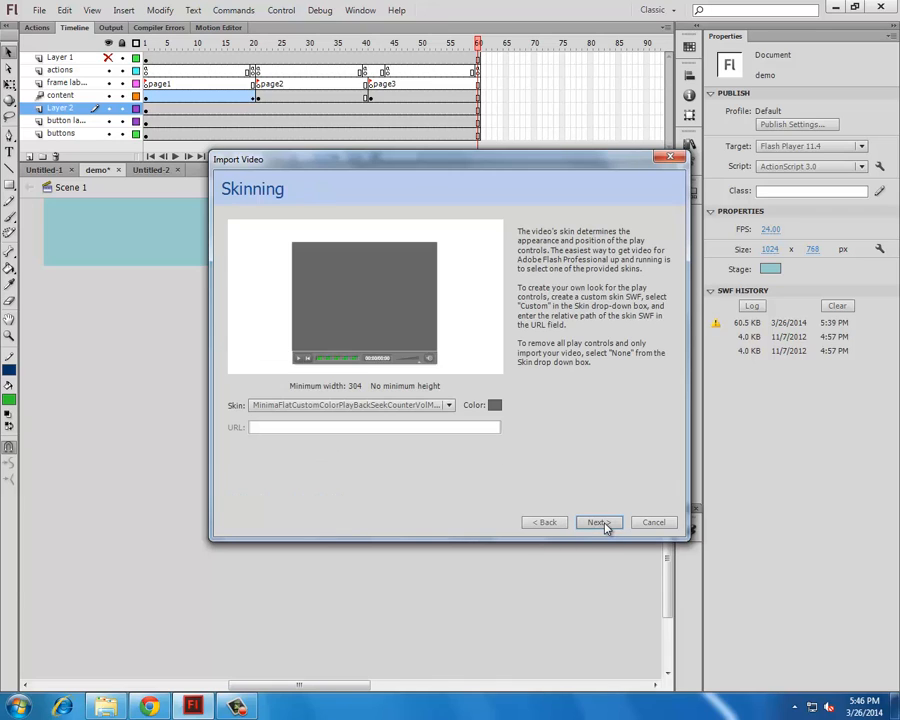
pyautogui.click(547, 522)
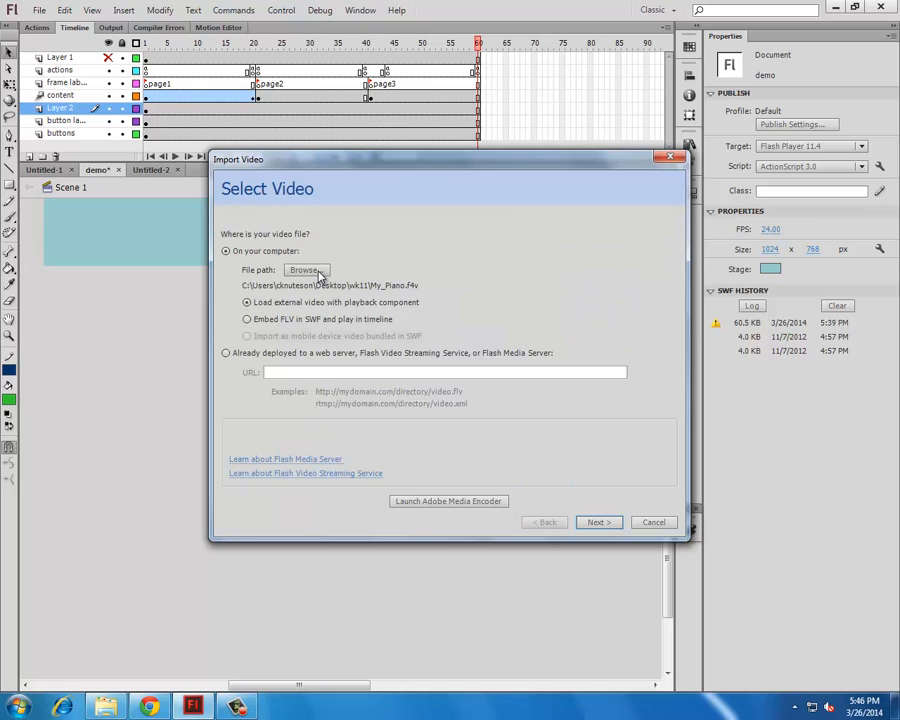
# Try to launch Adobe Media Encoder from the video import dialog and stop its encoding reminder from showing again
pyautogui.click(455, 504)
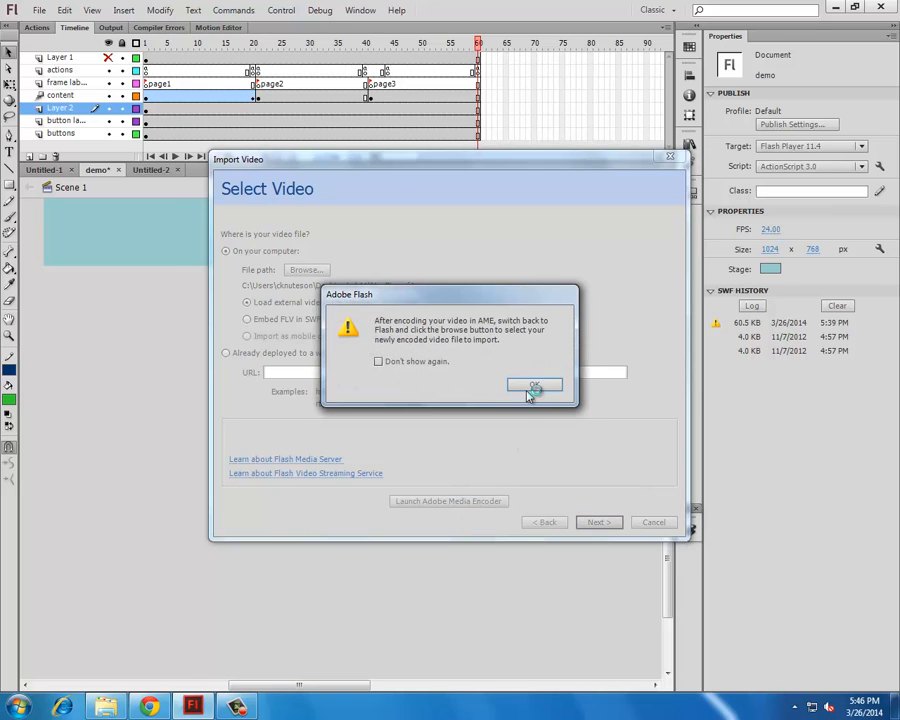
pyautogui.click(533, 388)
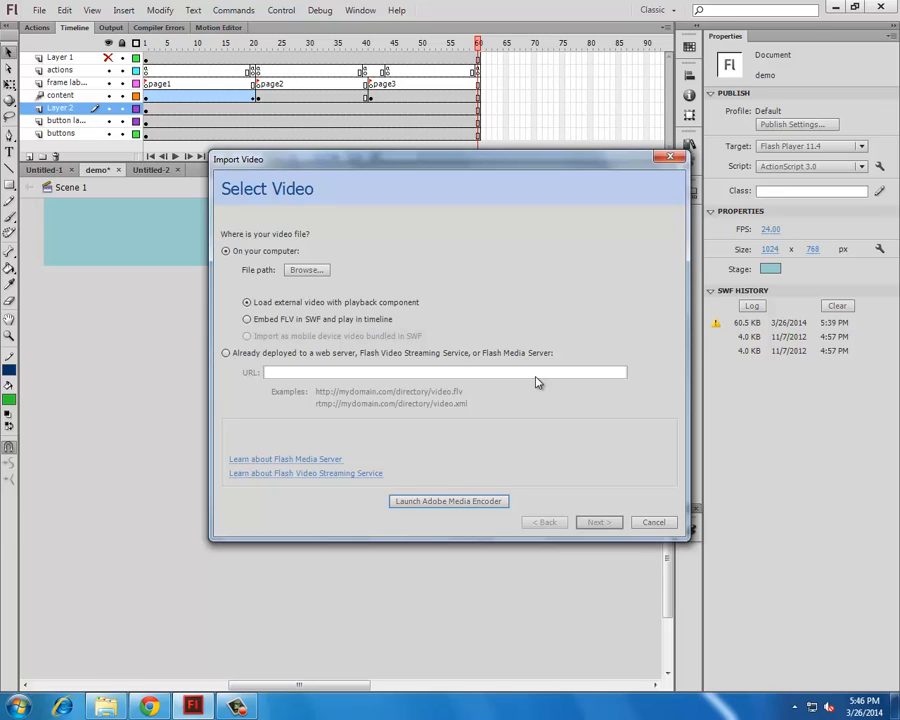
pyautogui.click(491, 509)
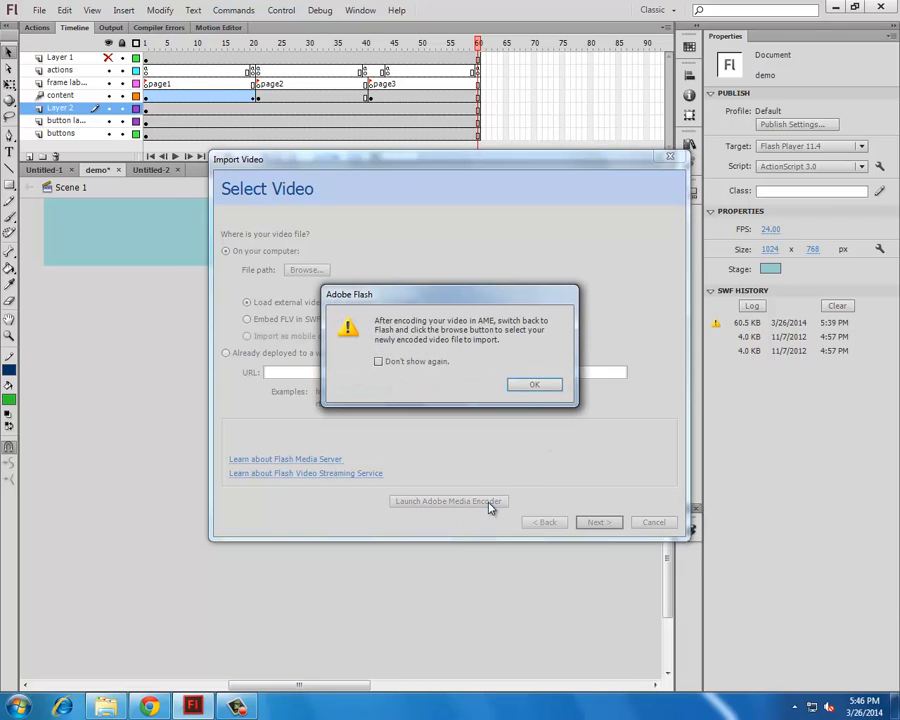
pyautogui.click(422, 363)
pyautogui.click(523, 388)
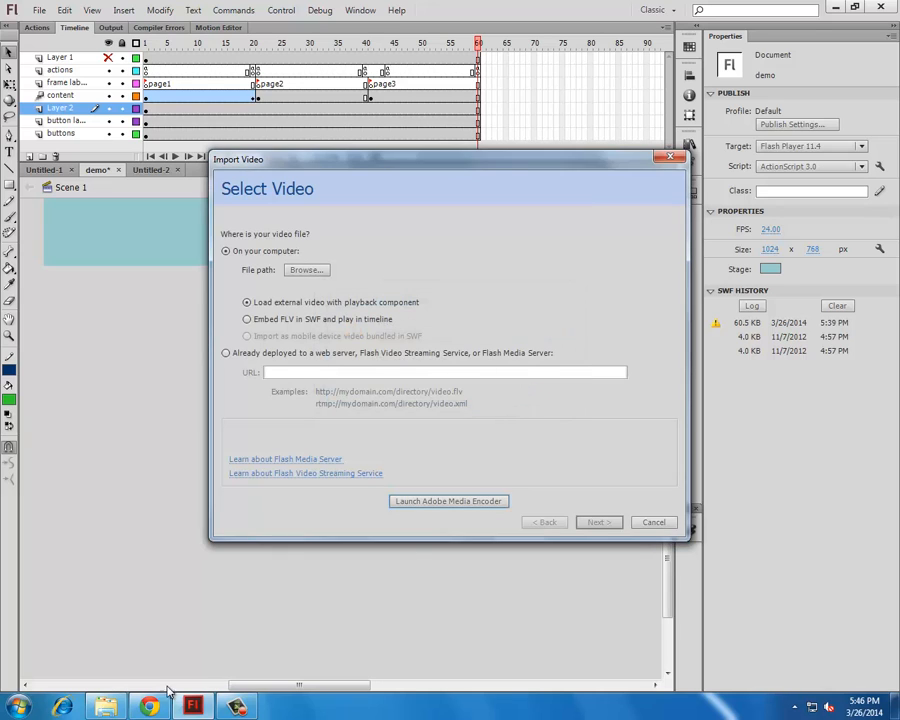
# Search the computer's programs for "media", launch Adobe Media Encoder and switch to its window
pyautogui.click(18, 707)
pyautogui.click(108, 670)
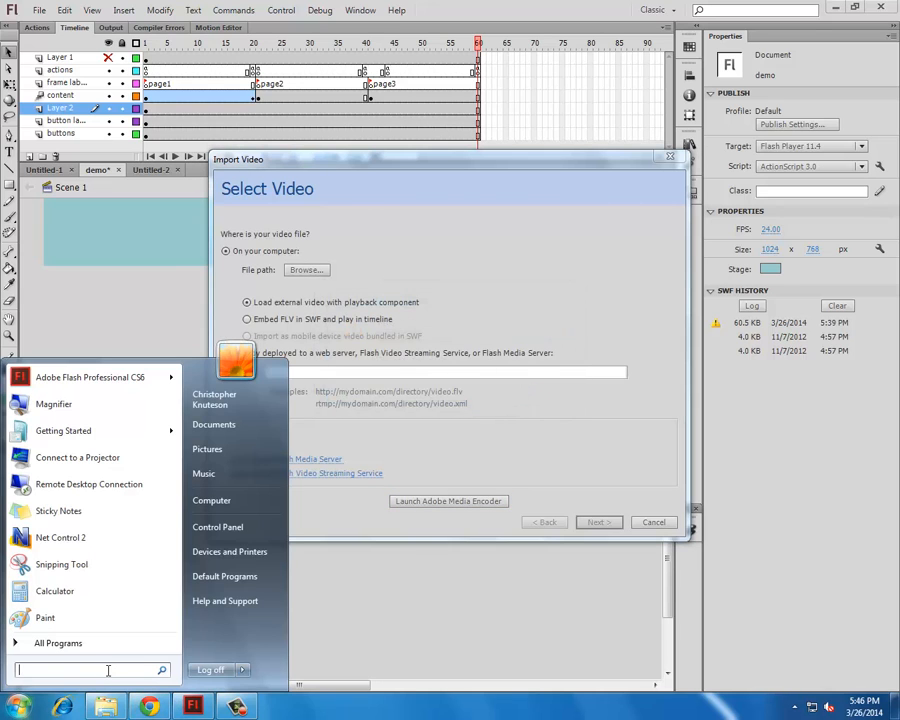
pyautogui.write('media')
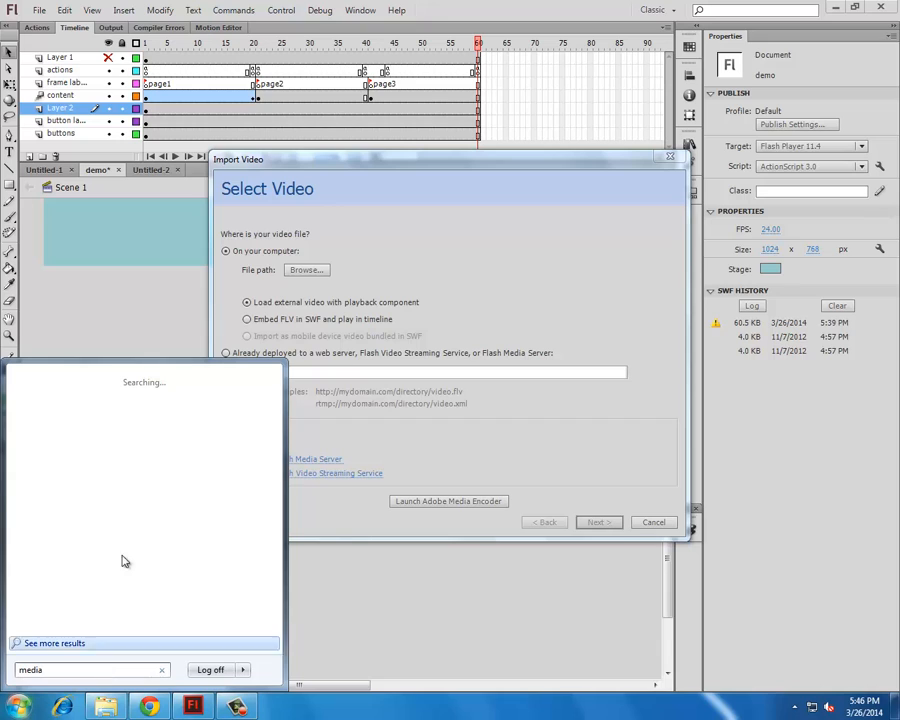
pyautogui.click(127, 414)
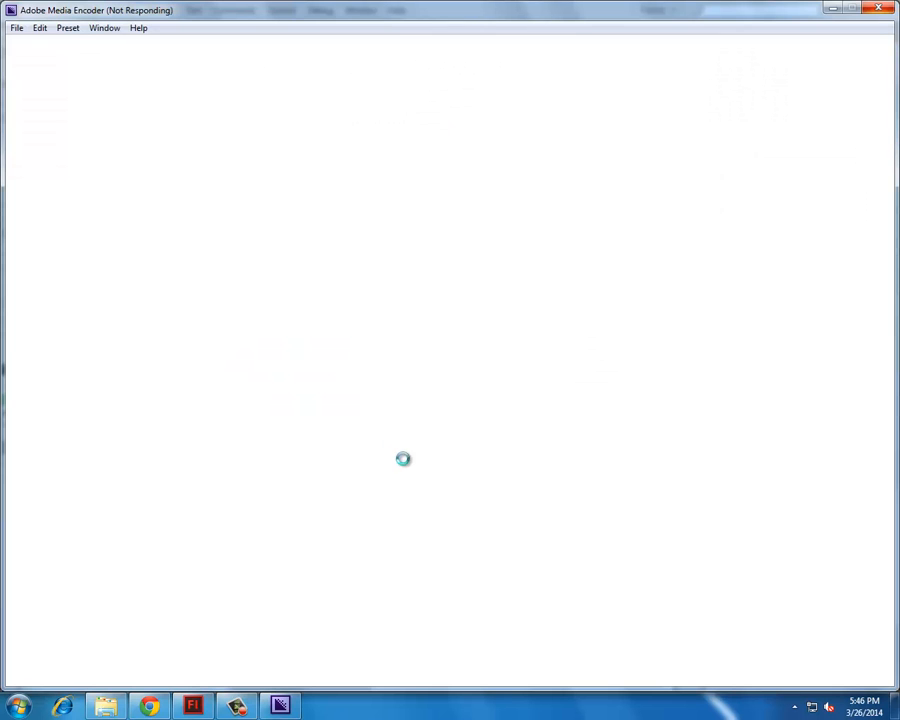
pyautogui.click(283, 707)
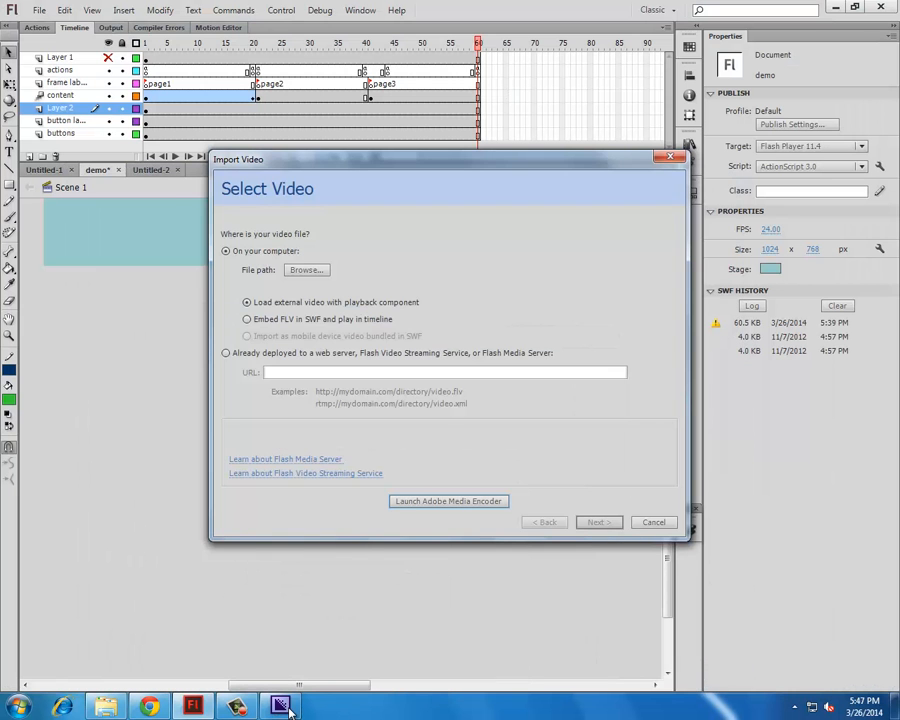
pyautogui.click(283, 707)
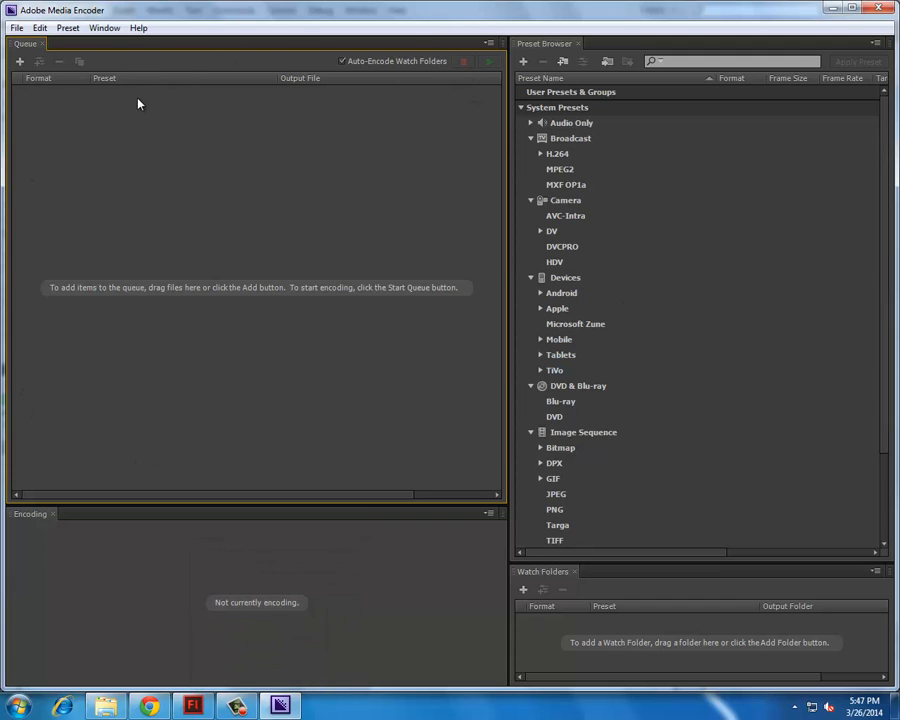
# Add the My_Piano video from the wk11 folder on the Desktop to the encoding queue
pyautogui.click(19, 61)
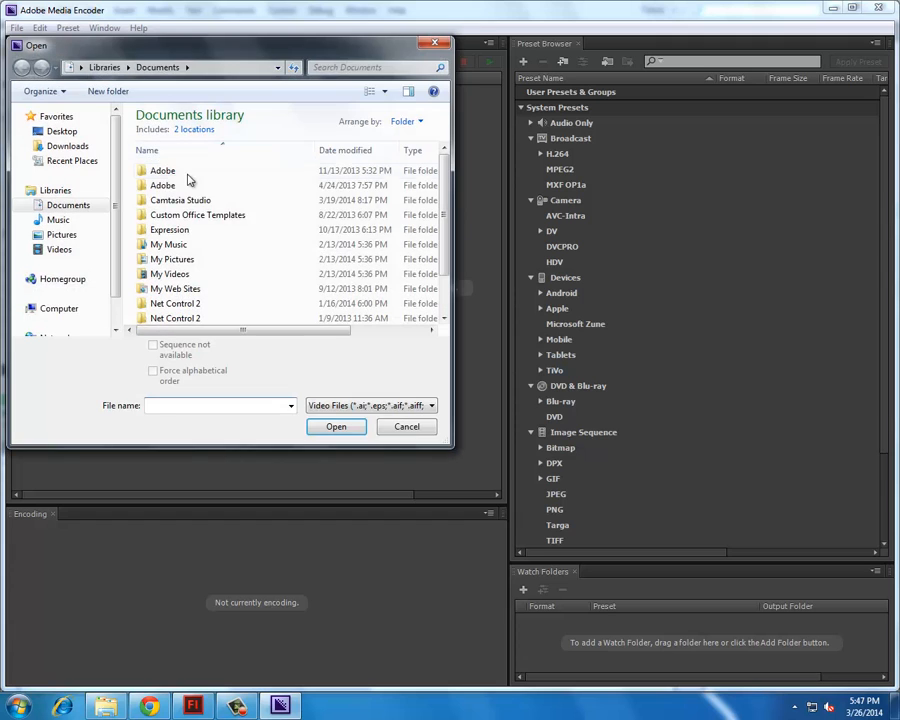
pyautogui.click(62, 130)
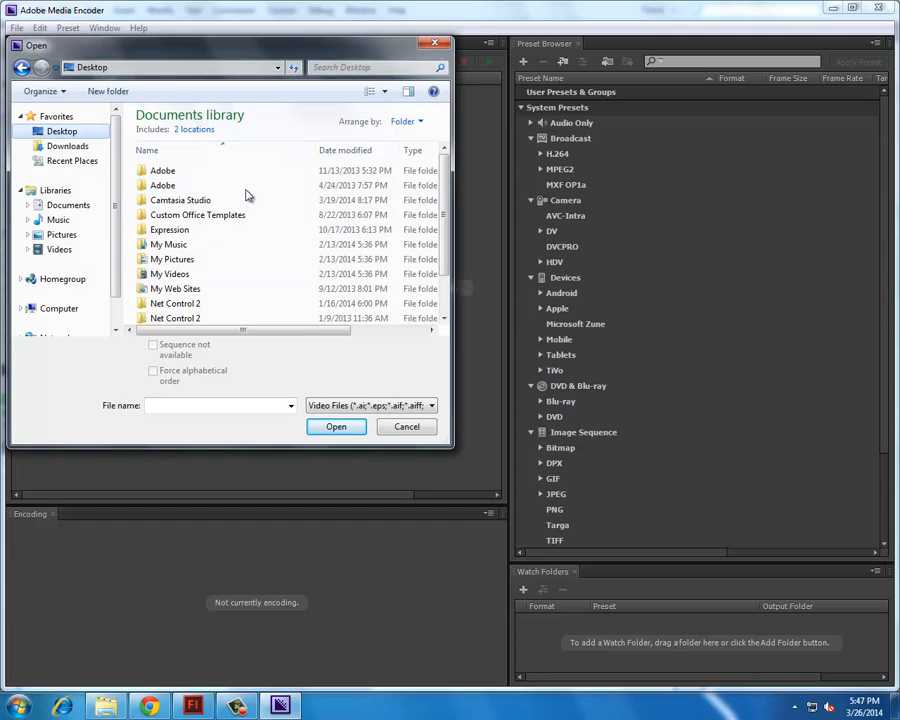
pyautogui.scroll(-5, 257, 263)
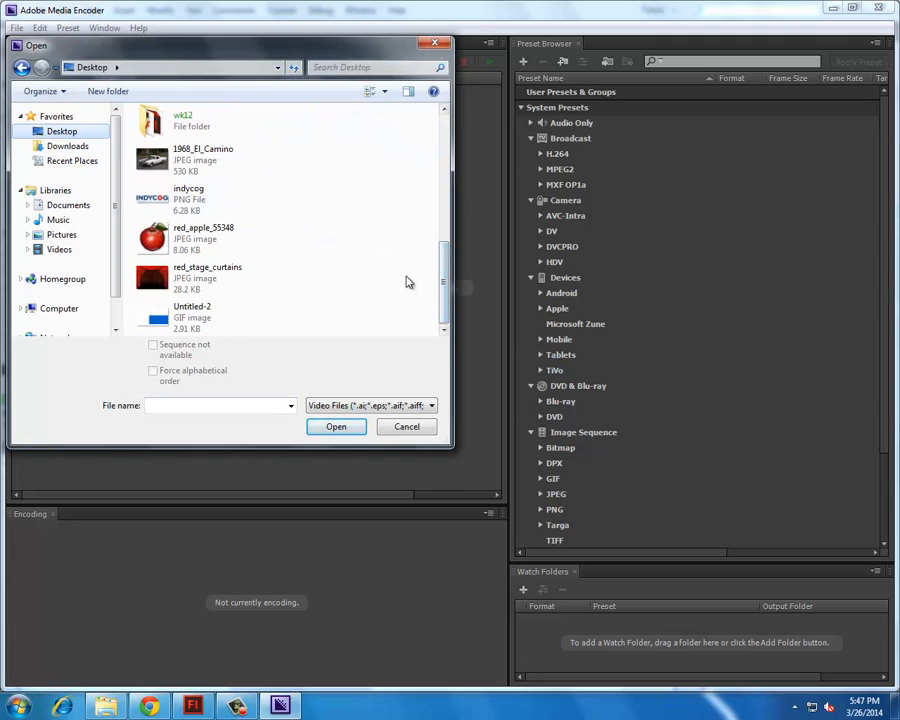
pyautogui.scroll(2, 300, 258)
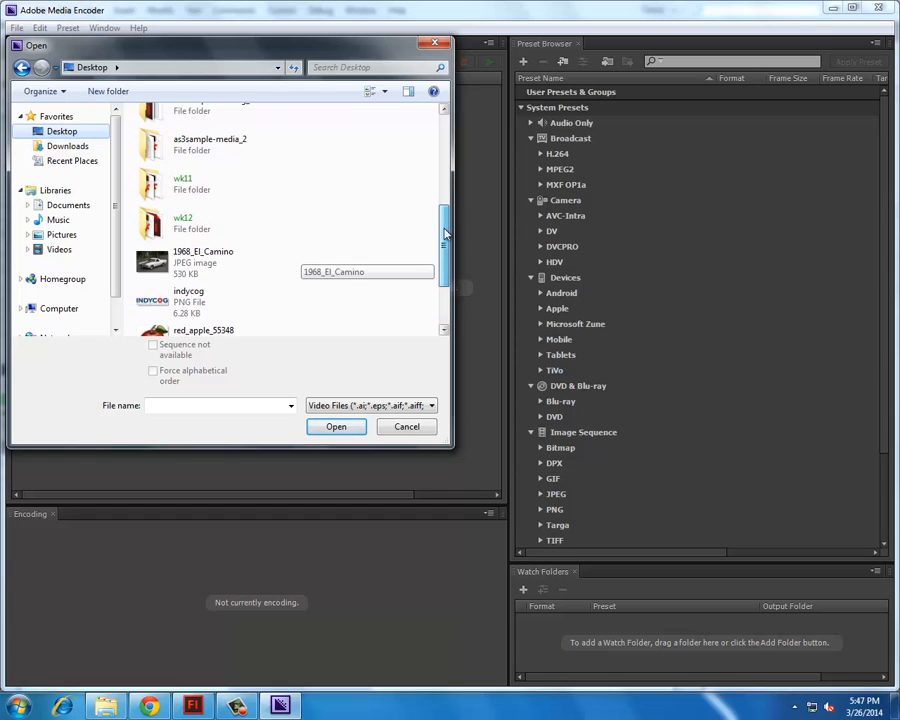
pyautogui.doubleClick(181, 178)
pyautogui.click(168, 132)
pyautogui.click(330, 425)
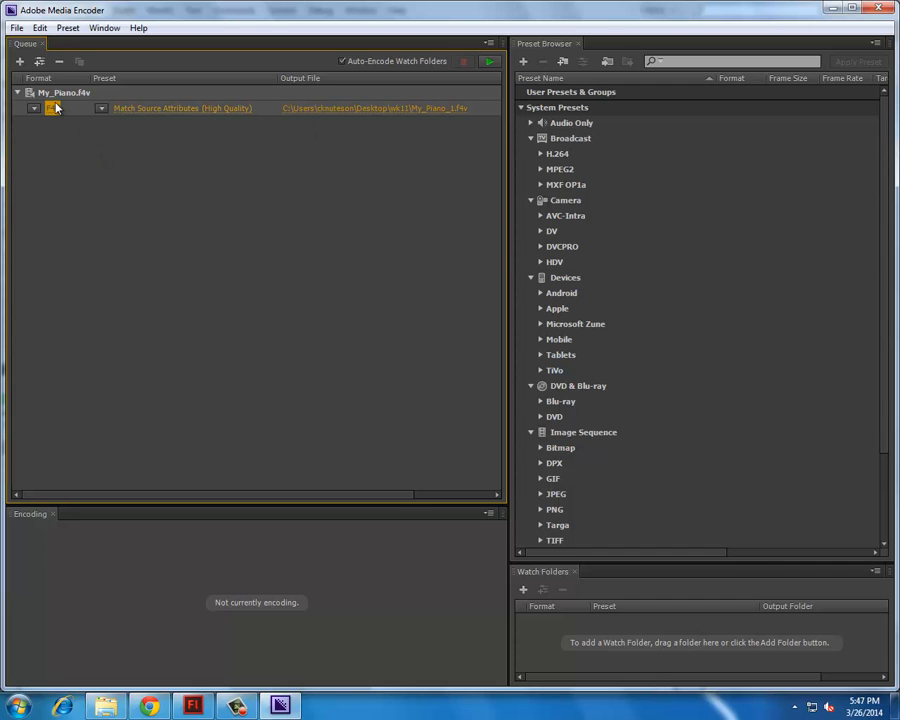
# Open the export settings of the queued My_Piano video and switch the format to FLV and back to F4V
pyautogui.click(54, 107)
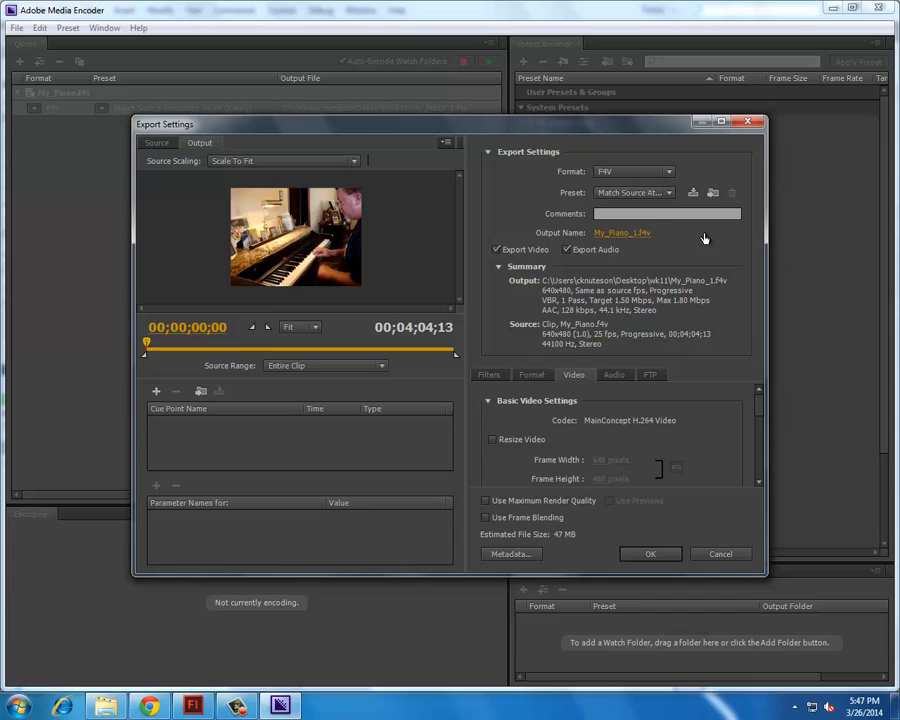
pyautogui.click(668, 172)
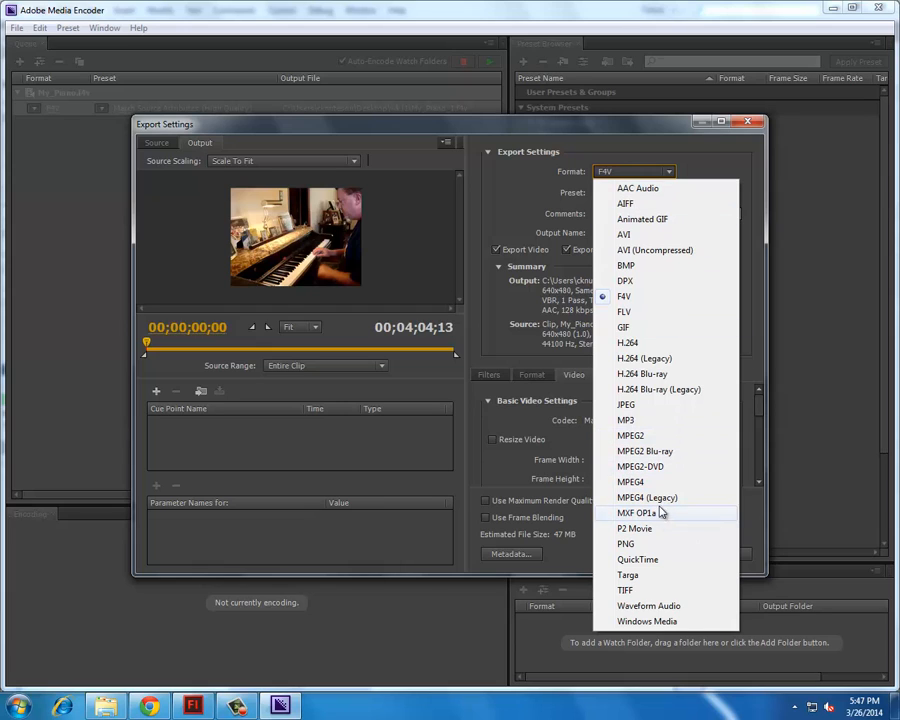
pyautogui.click(696, 311)
pyautogui.click(633, 171)
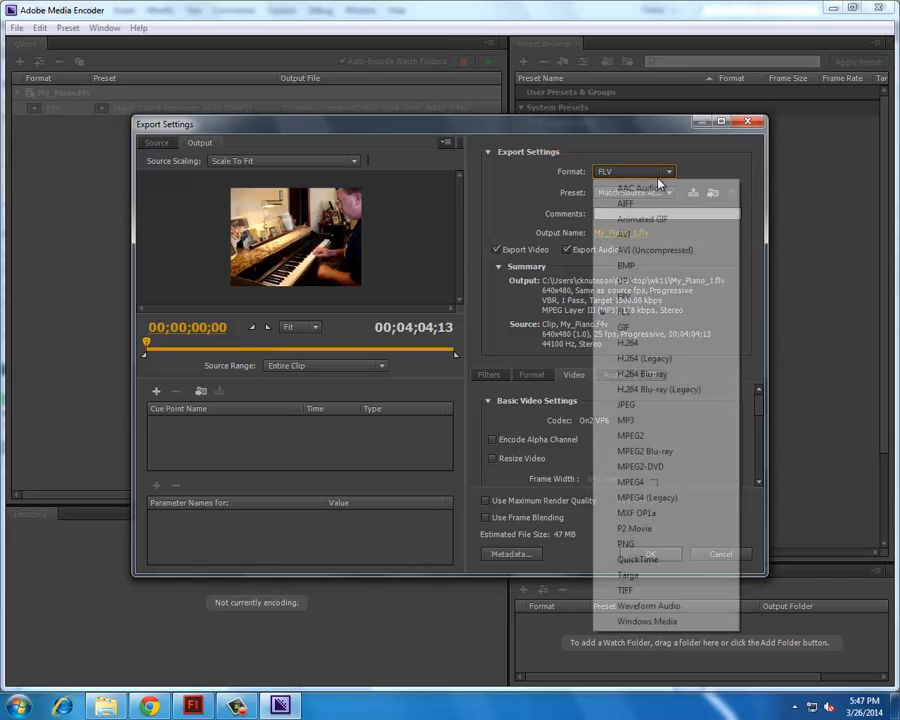
pyautogui.click(643, 305)
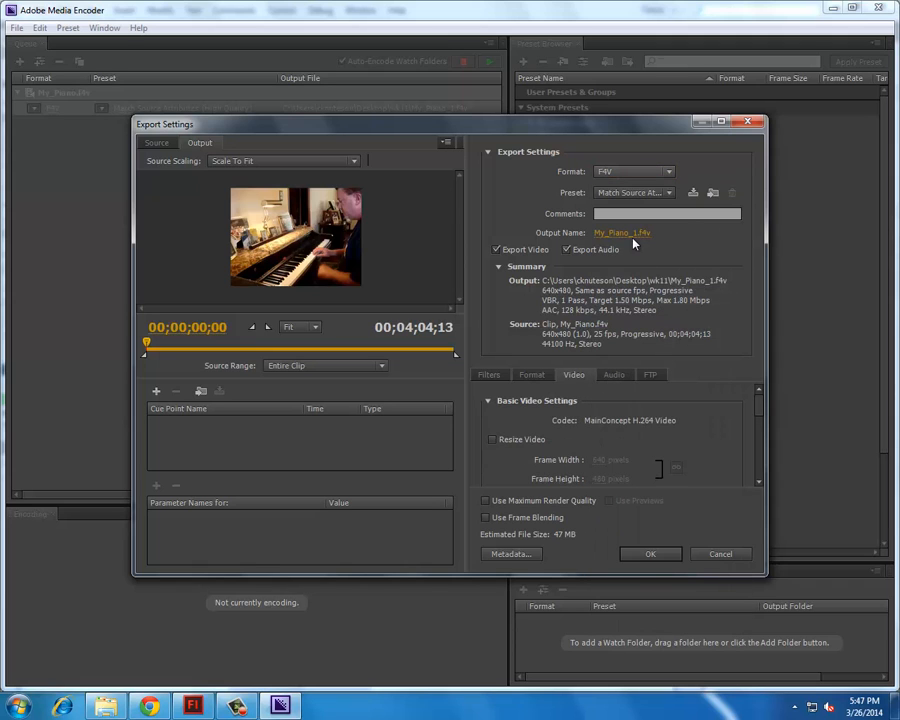
# Try the H.264 export format, followed by H.264 Blu-ray
pyautogui.click(660, 172)
pyautogui.click(678, 343)
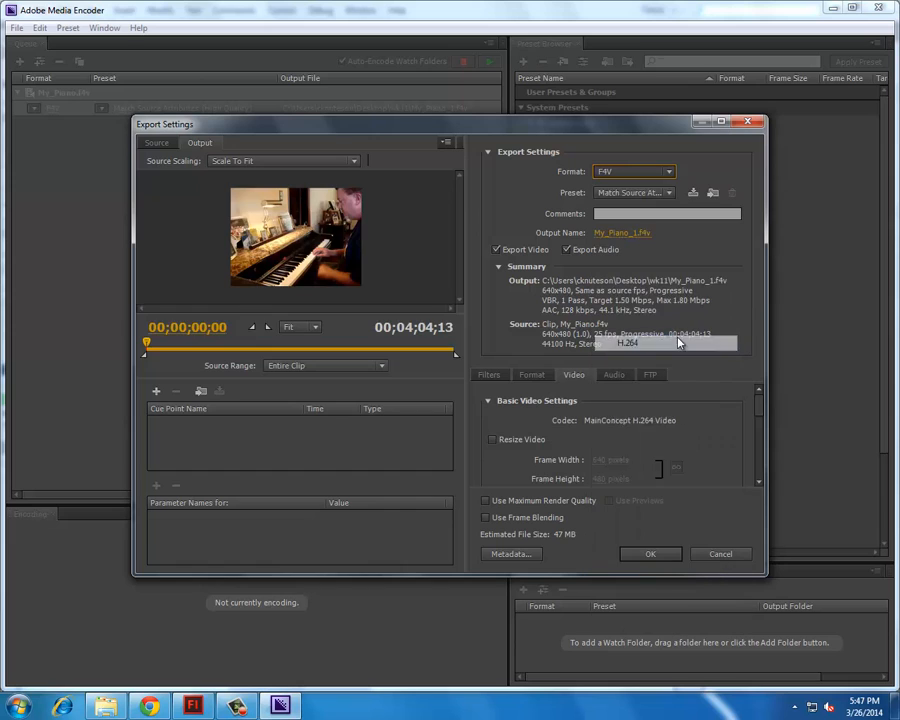
pyautogui.click(662, 172)
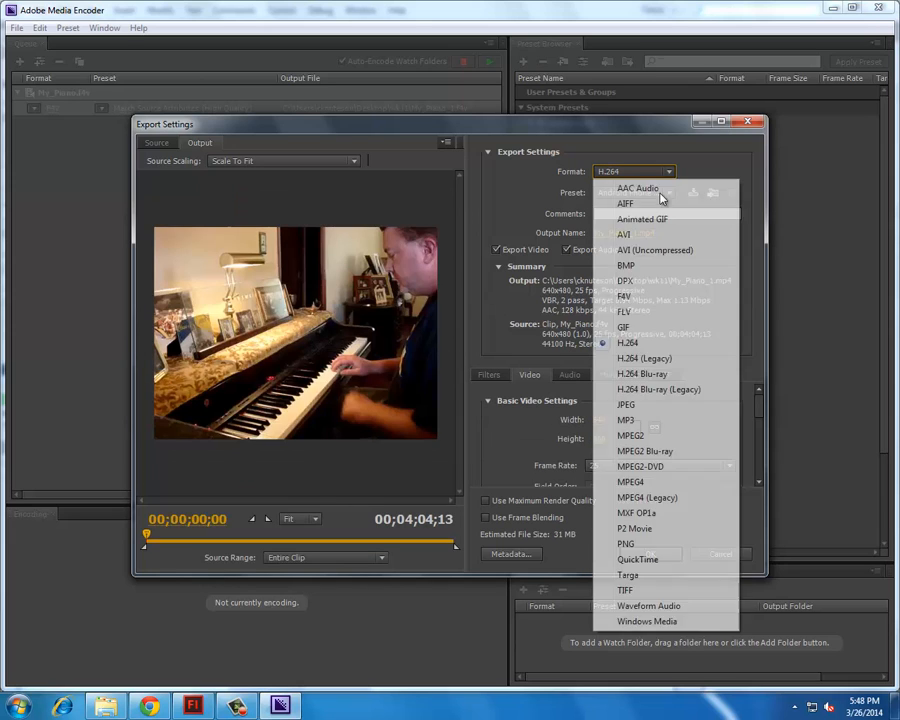
pyautogui.click(668, 375)
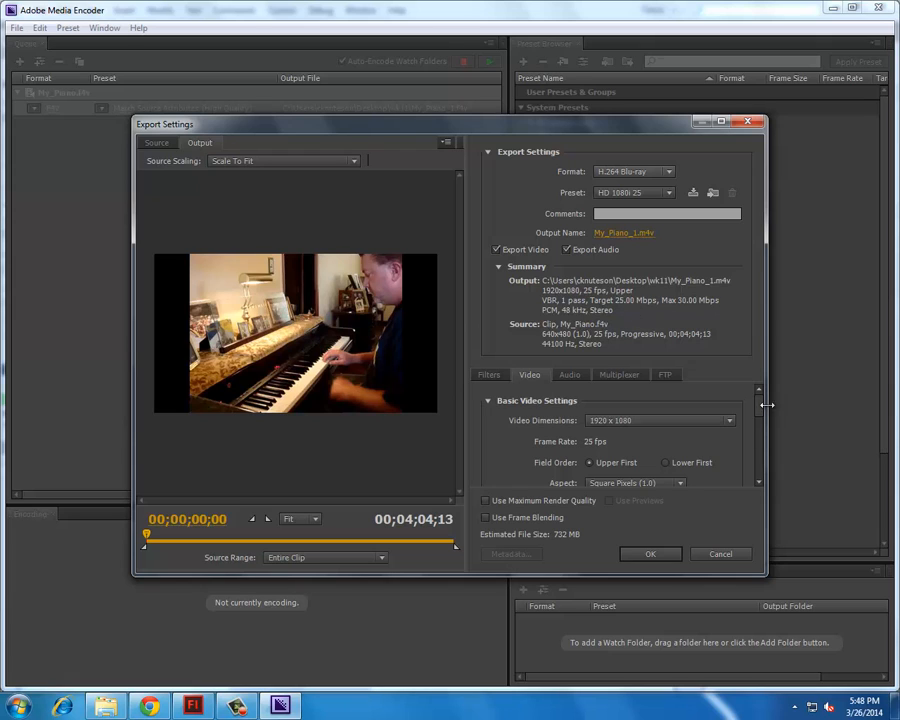
# Examine the filter, video, audio and FTP settings available for the H.264 Blu-ray export
pyautogui.click(490, 374)
pyautogui.click(530, 374)
pyautogui.click(569, 374)
pyautogui.click(665, 374)
pyautogui.click(530, 374)
pyautogui.click(665, 374)
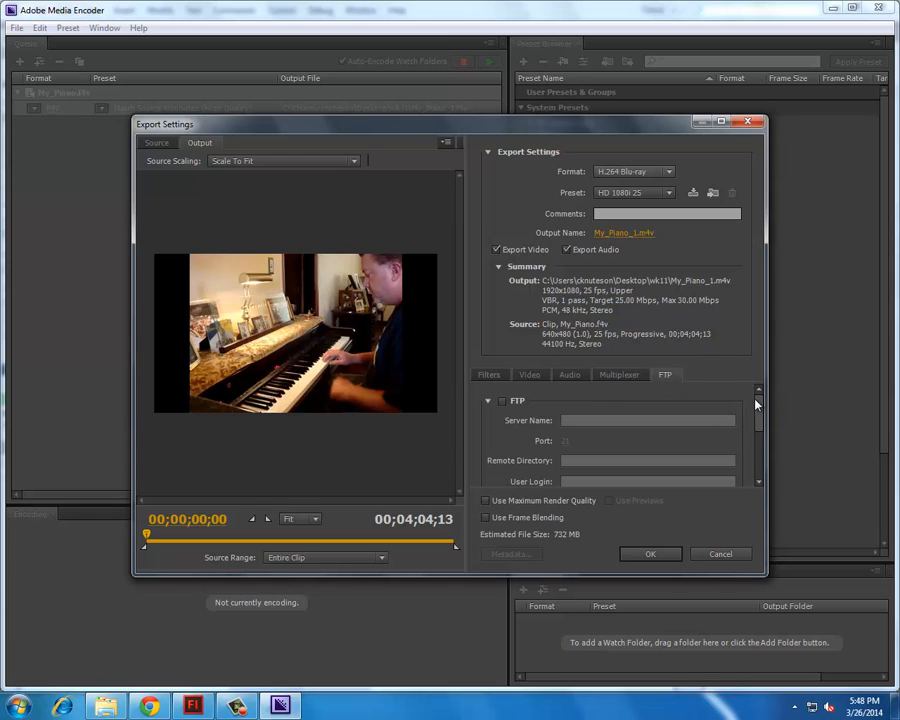
pyautogui.moveTo(757, 402); pyautogui.dragTo(762, 490)
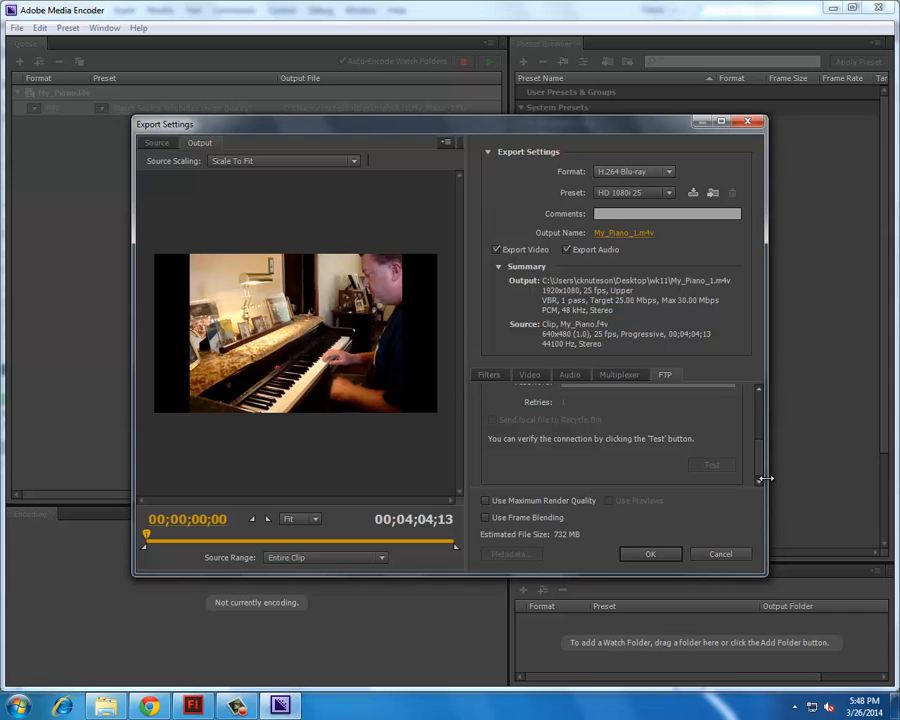
pyautogui.click(522, 375)
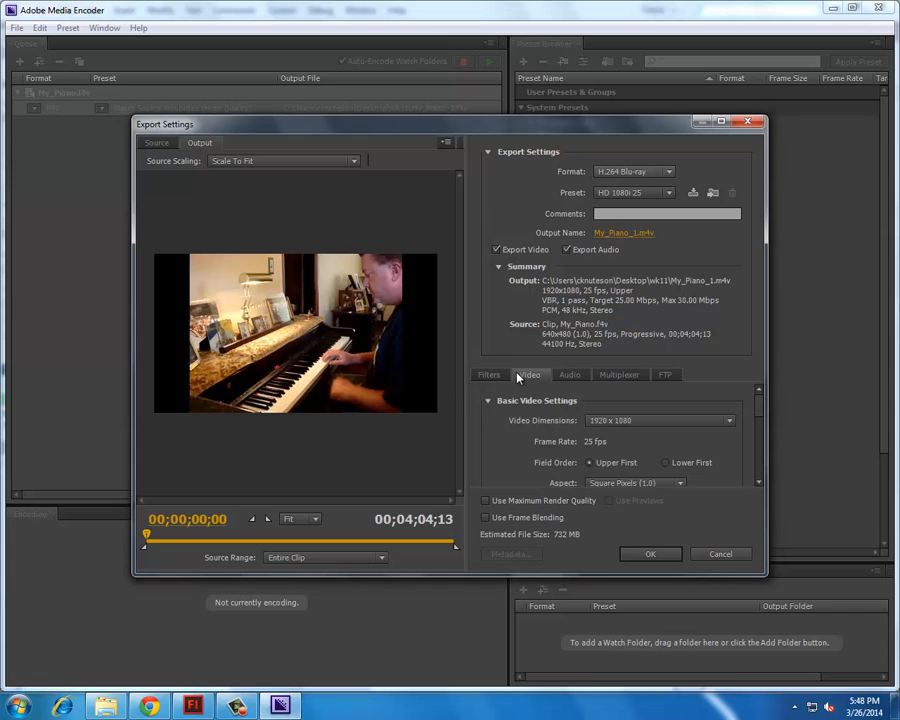
# Return the export format to F4V and view its basic format settings
pyautogui.click(655, 171)
pyautogui.click(640, 308)
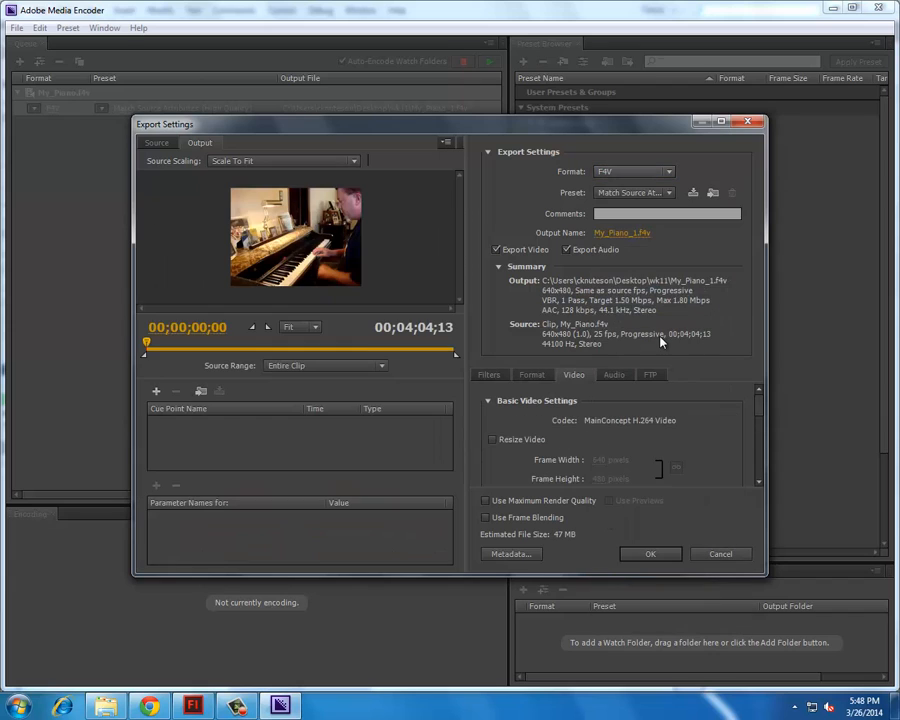
pyautogui.click(531, 375)
# Set the export format to QuickTime with the NTSC DV Widescreen preset
pyautogui.click(665, 172)
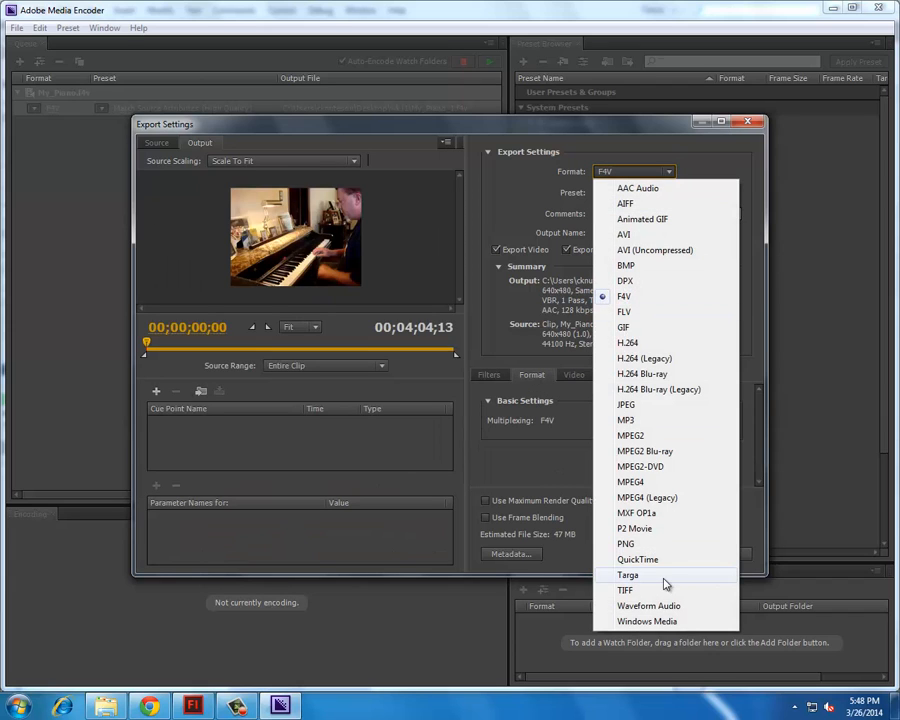
pyautogui.click(640, 559)
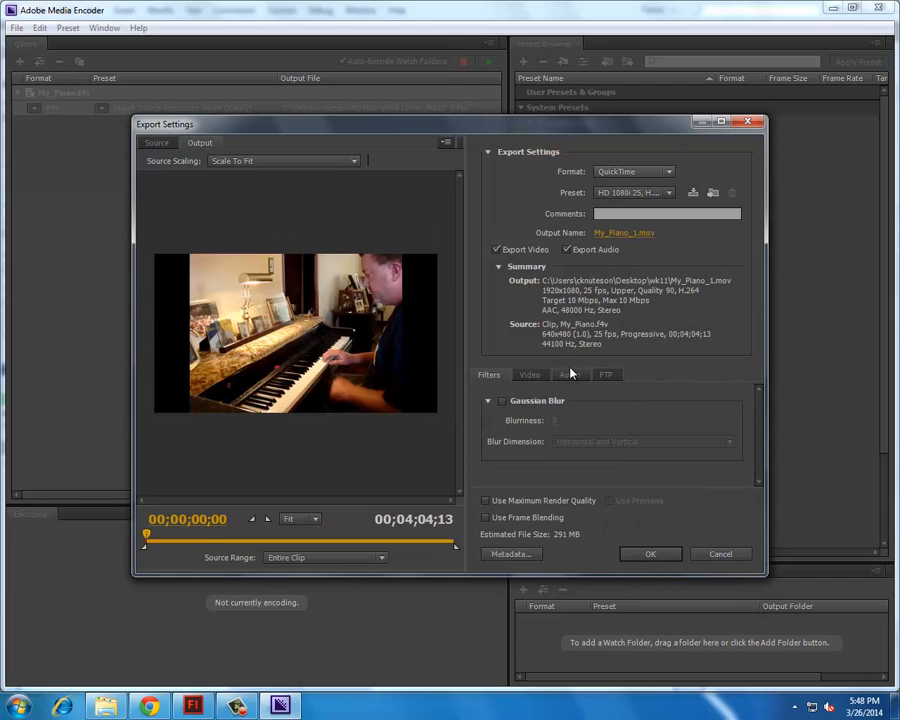
pyautogui.click(662, 192)
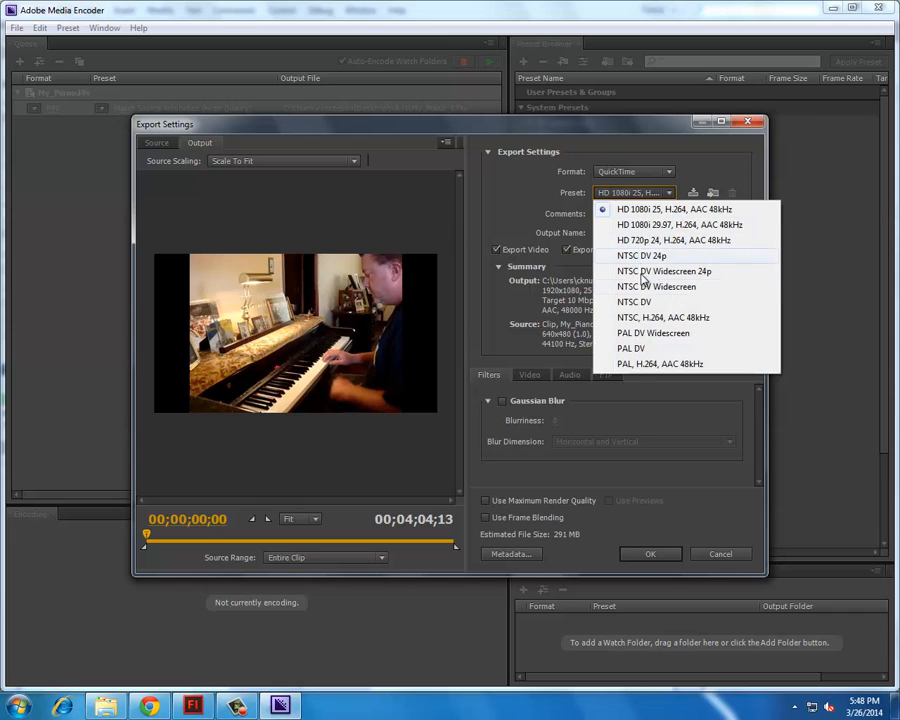
pyautogui.click(686, 287)
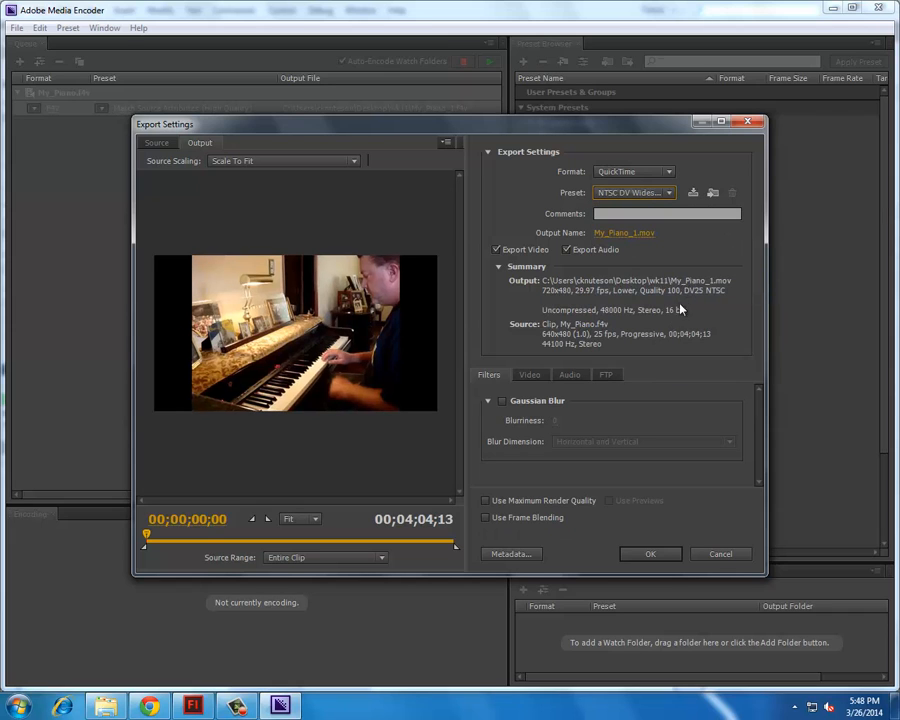
# Set the QuickTime video codec to H.264 and the frame size to 958 by 639 pixels at quality 99
pyautogui.click(533, 376)
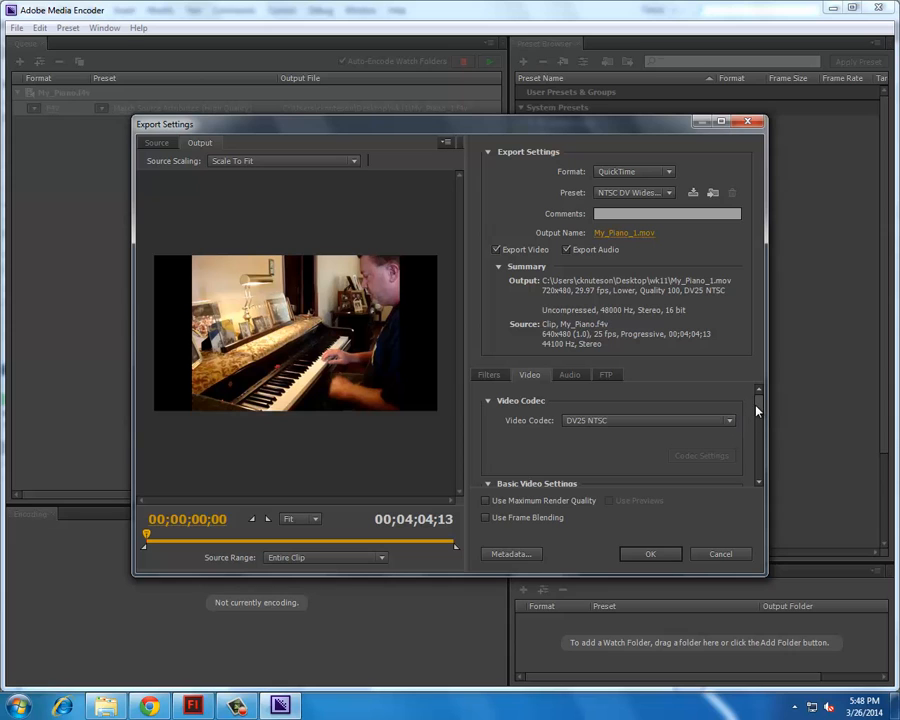
pyautogui.moveTo(766, 574); pyautogui.dragTo(776, 690)
pyautogui.click(698, 420)
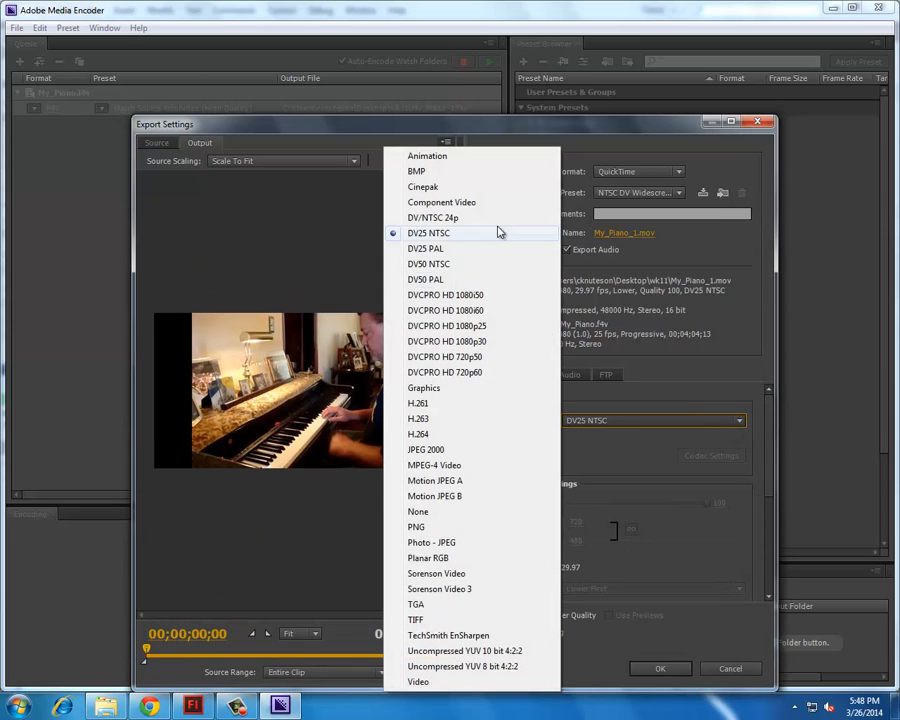
pyautogui.click(458, 435)
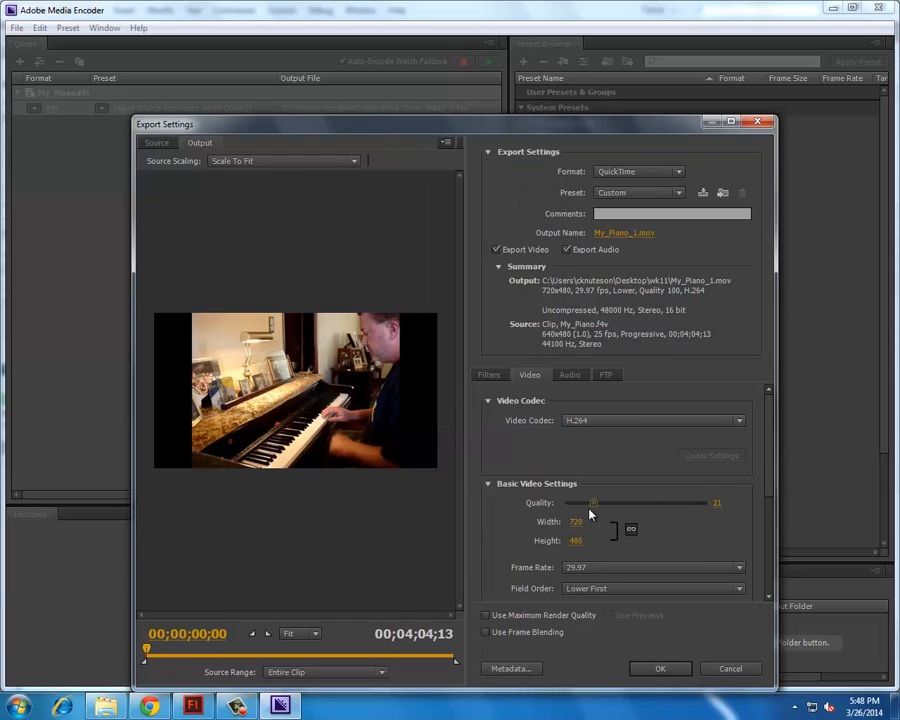
pyautogui.click(575, 521)
pyautogui.moveTo(613, 522); pyautogui.dragTo(753, 537)
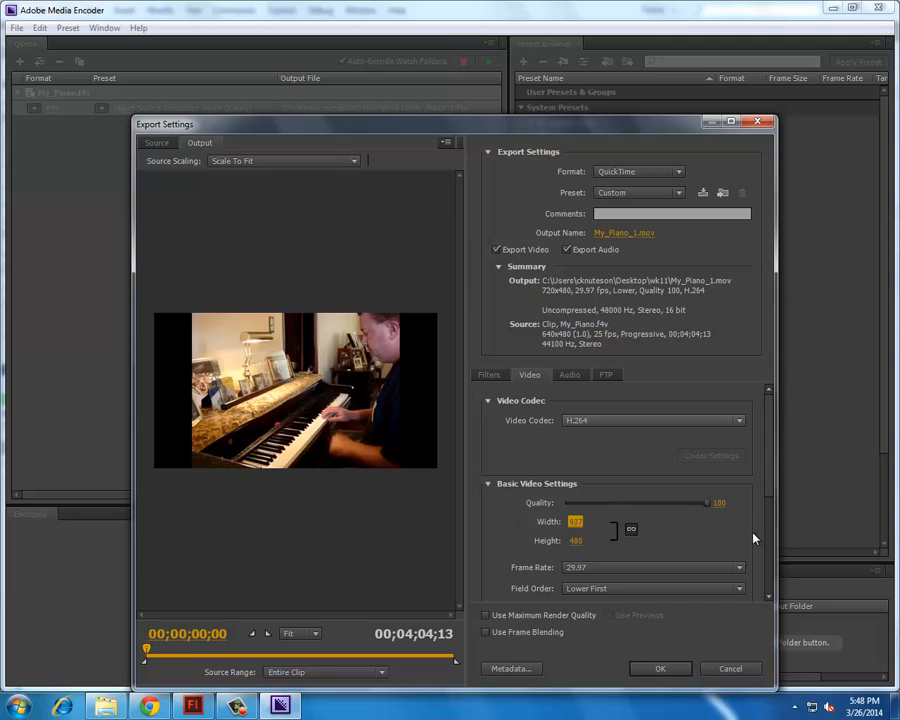
# Set the QuickTime video's pixel aspect to Square Pixels (1.0)
pyautogui.scroll(-5, 729, 505)
pyautogui.click(675, 412)
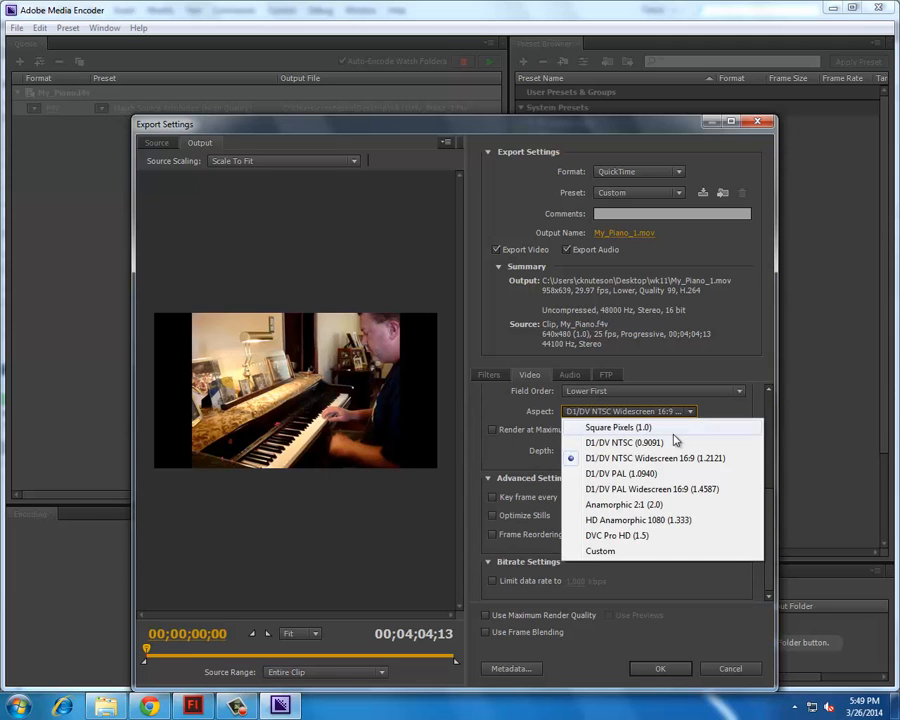
pyautogui.click(679, 456)
pyautogui.click(687, 411)
pyautogui.click(680, 428)
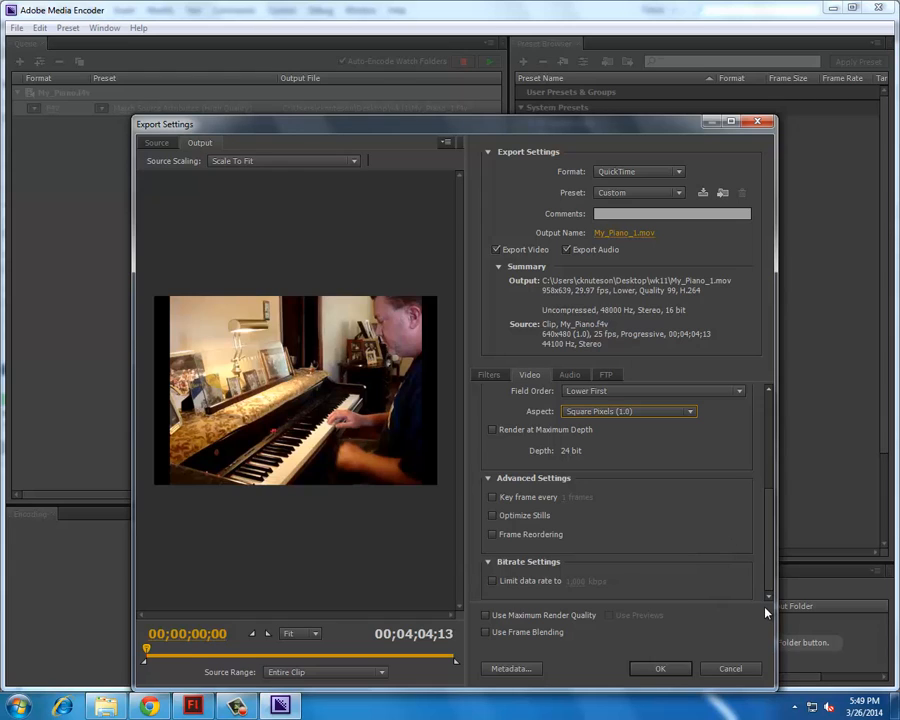
# Discard the encoder's export settings and switch to Flash, cancelling its compatibility warning and the Import Video wizard
pyautogui.click(731, 668)
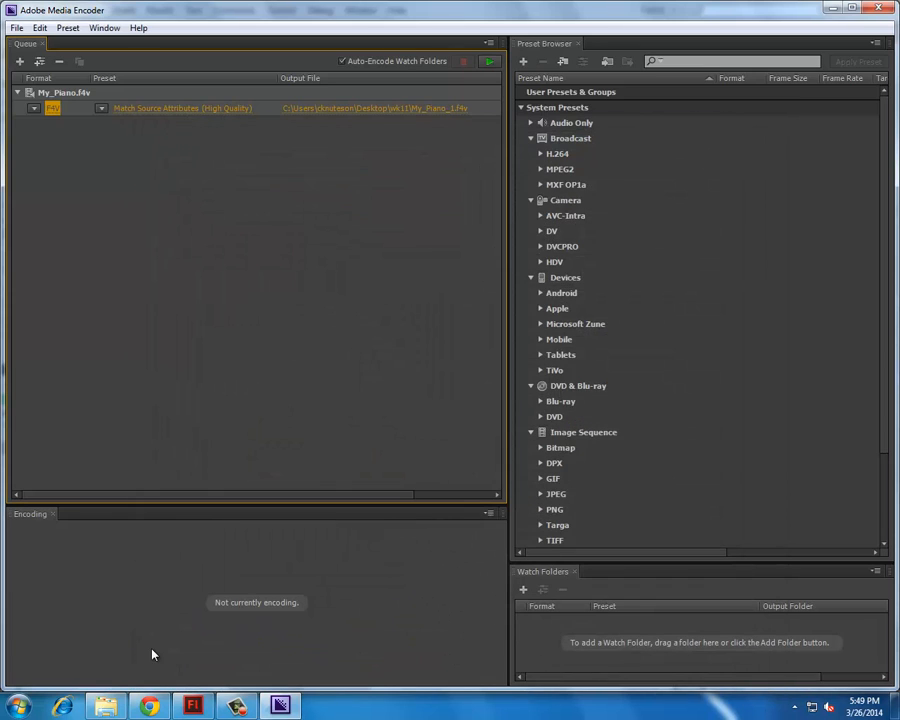
pyautogui.click(193, 706)
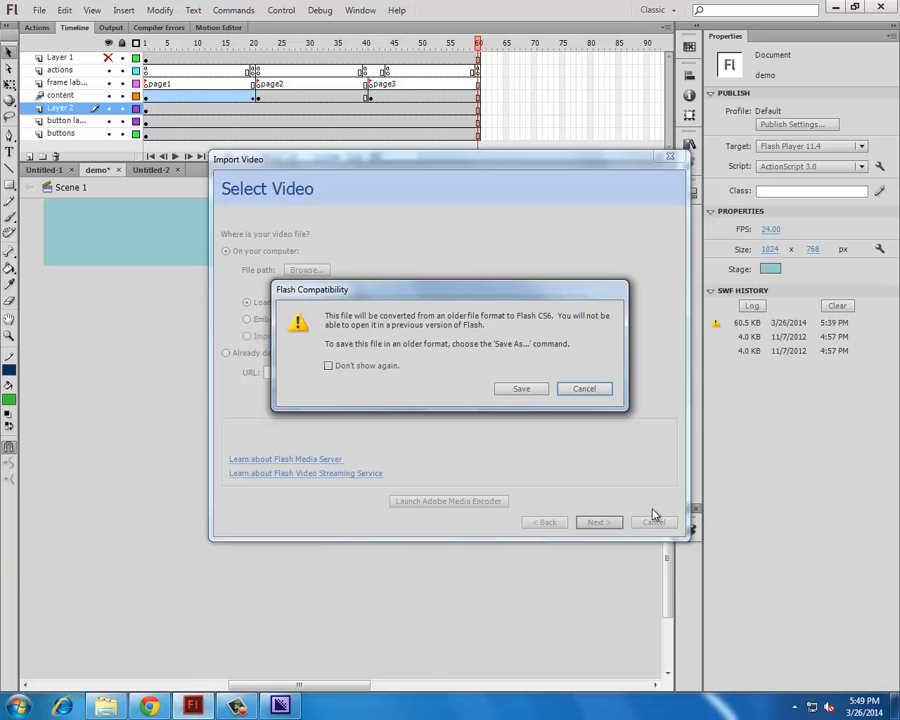
pyautogui.click(584, 388)
pyautogui.click(553, 372)
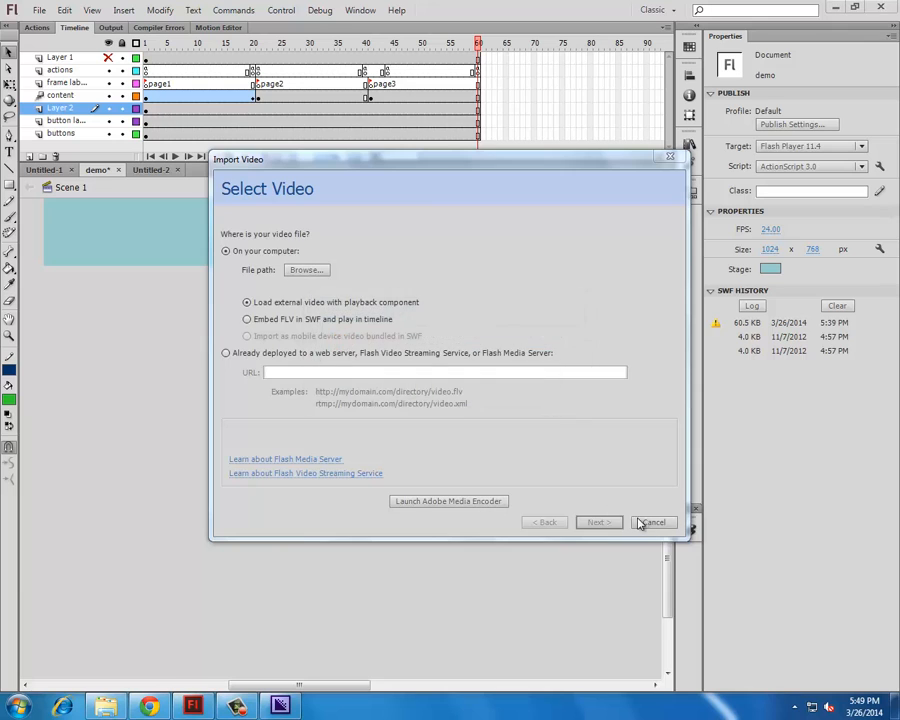
pyautogui.click(651, 522)
# Export the movie to the Desktop as demo in QuickTime (*.mov) format
pyautogui.click(38, 10)
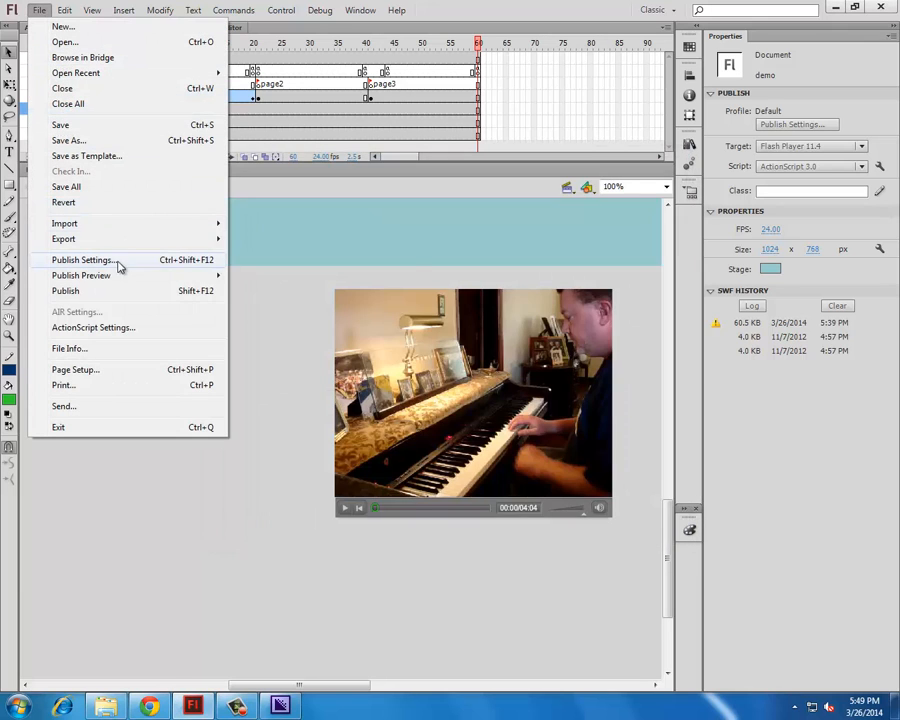
pyautogui.moveTo(133, 239)
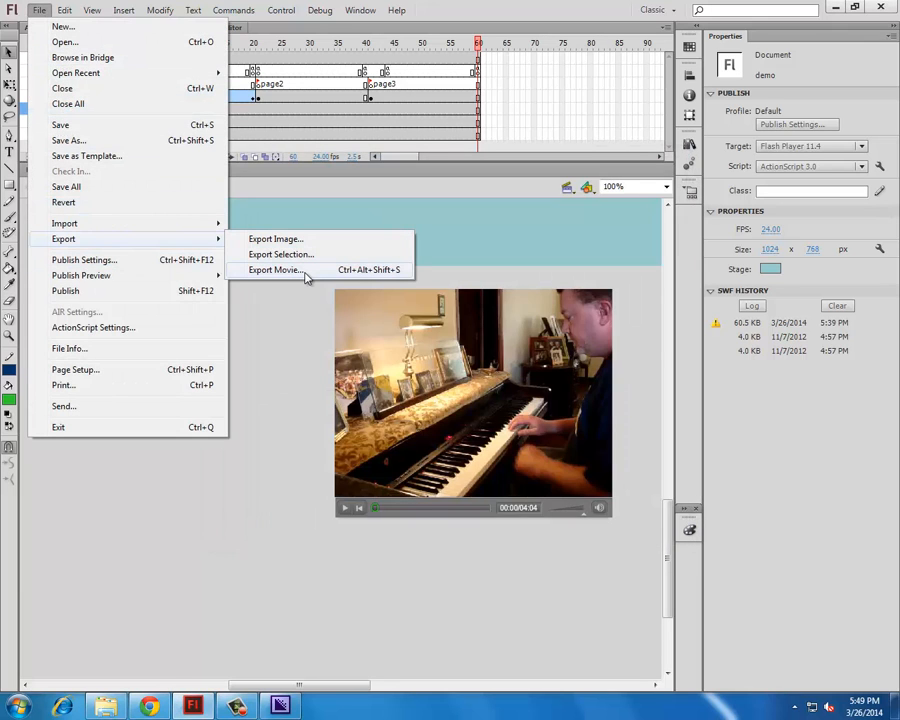
pyautogui.click(305, 276)
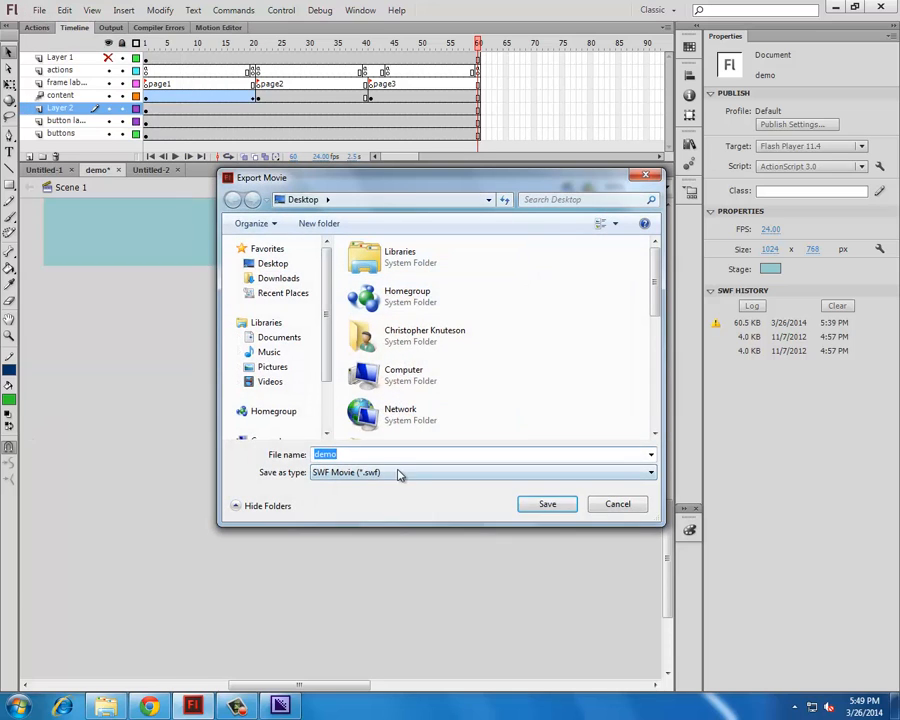
pyautogui.click(398, 474)
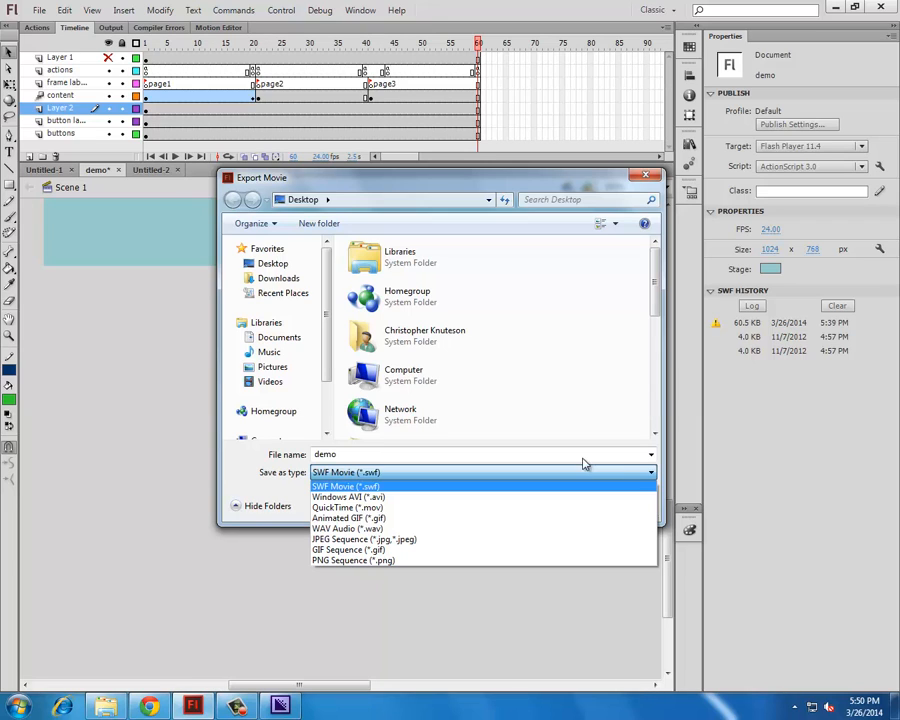
pyautogui.click(428, 508)
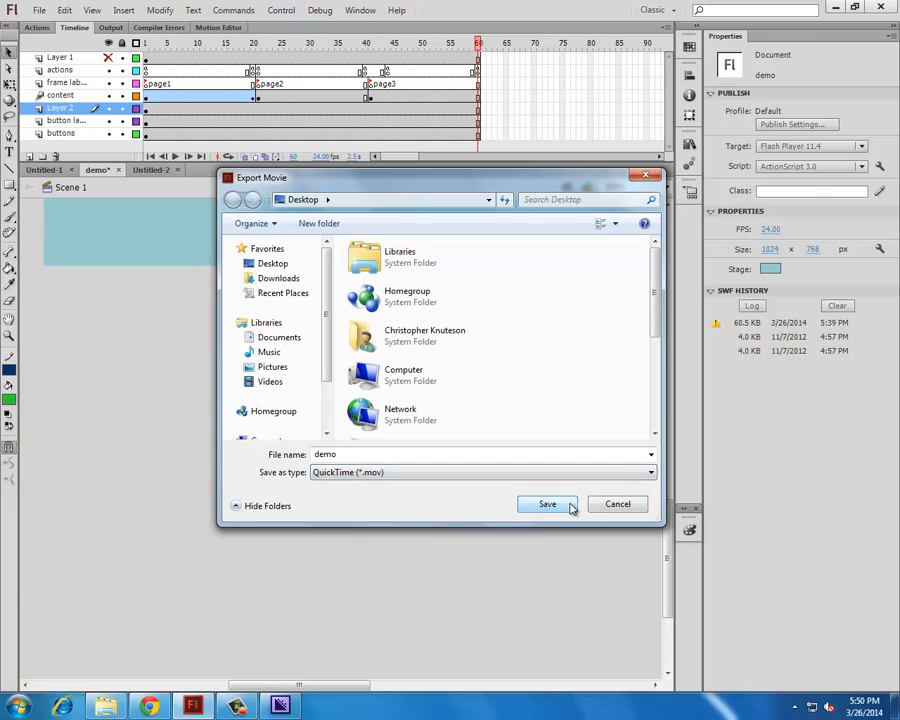
pyautogui.click(272, 265)
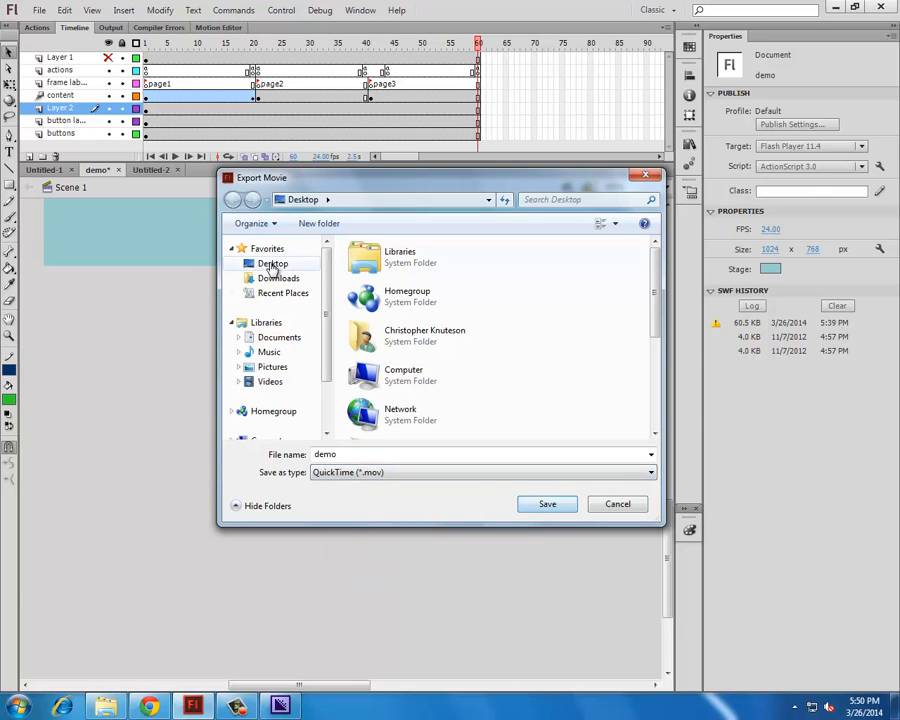
pyautogui.click(545, 503)
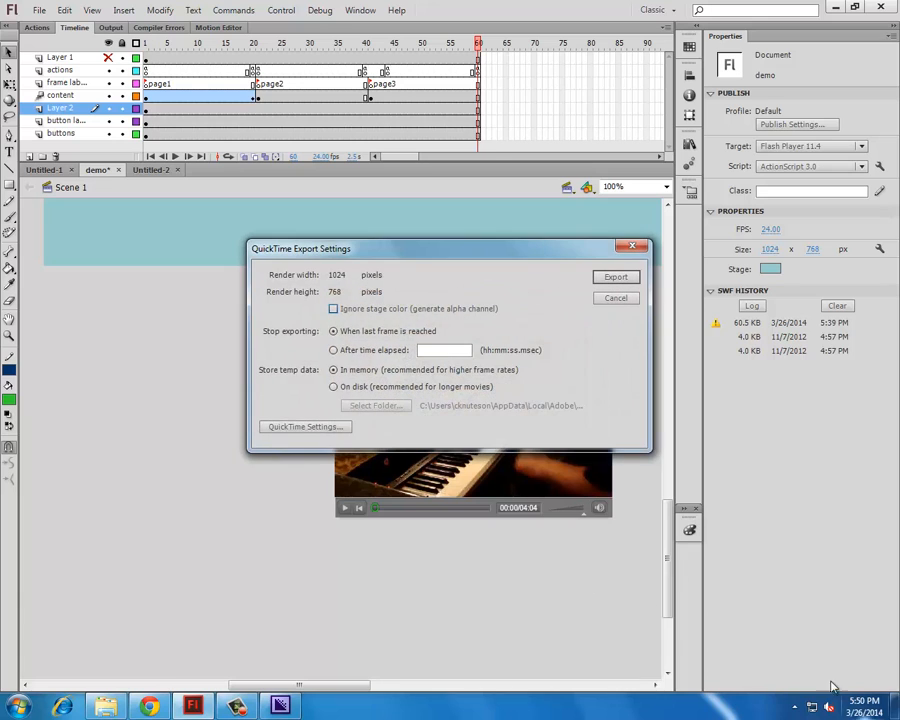
# Review the QuickTime video and sound settings without changing them, and start the export at 1024 by 768 pixels
pyautogui.click(345, 428)
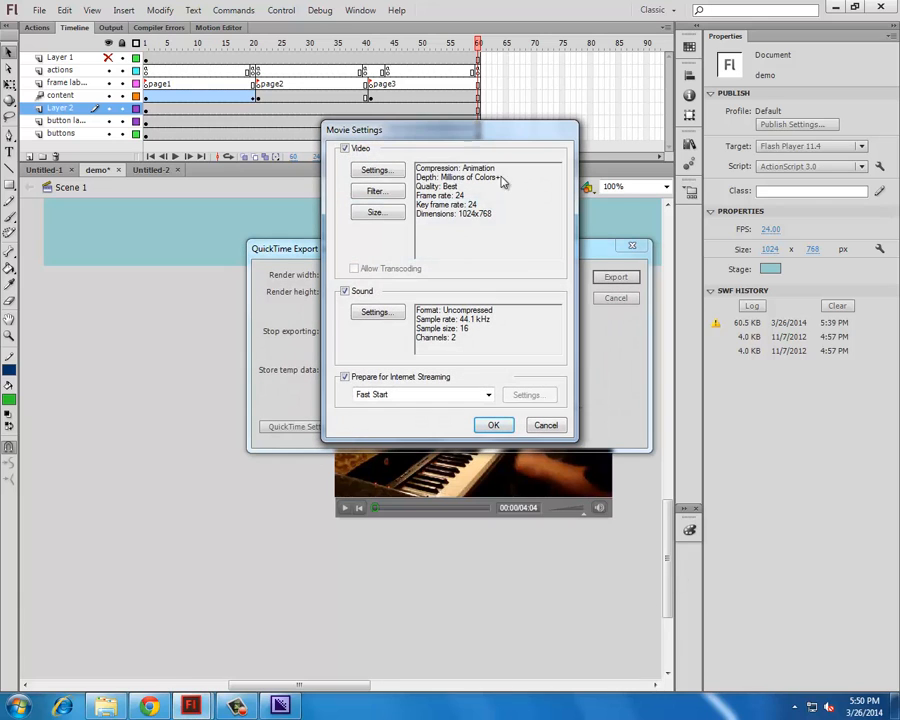
pyautogui.click(542, 424)
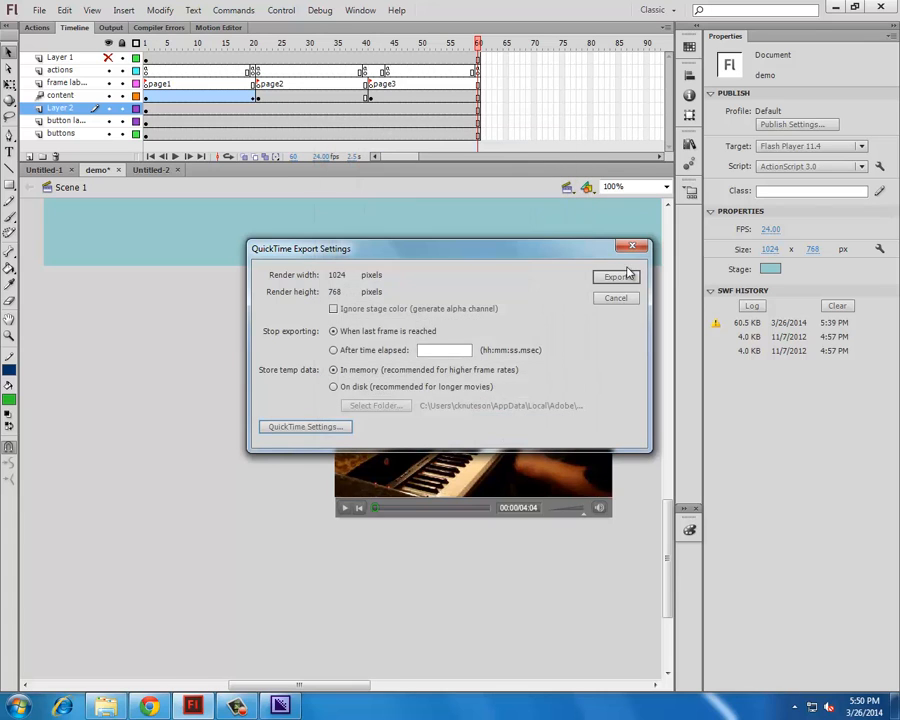
pyautogui.click(622, 279)
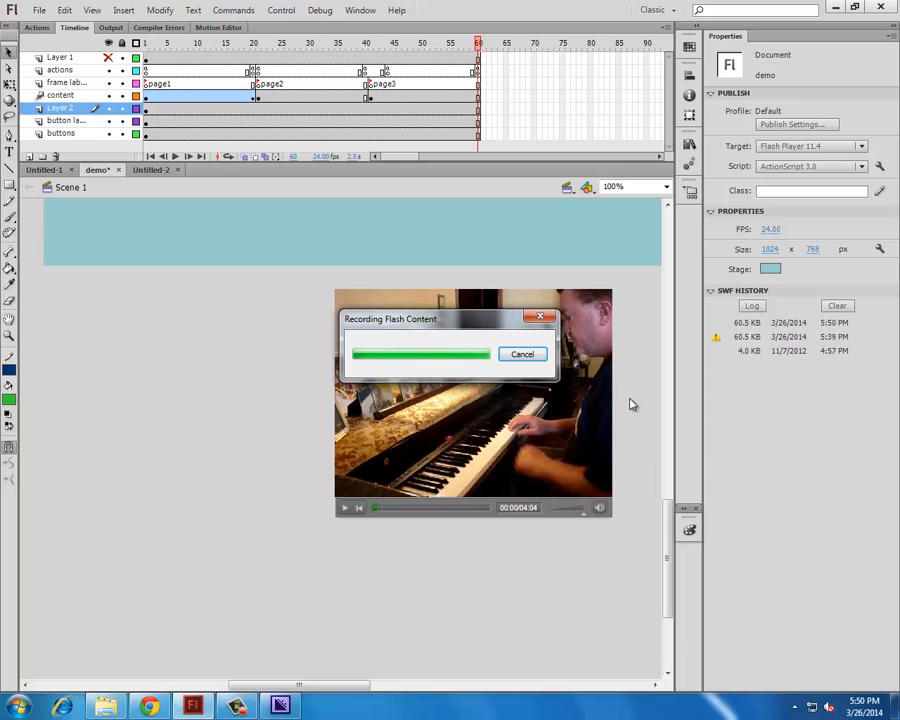
pyautogui.moveTo(896, 708)
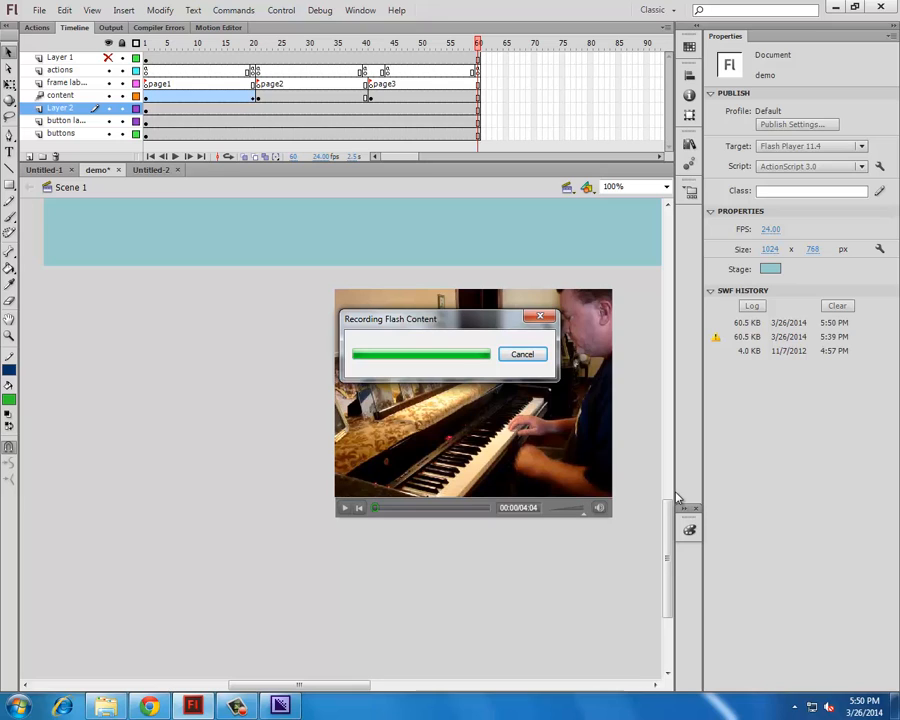
pyautogui.moveTo(487, 329); pyautogui.dragTo(481, 253)
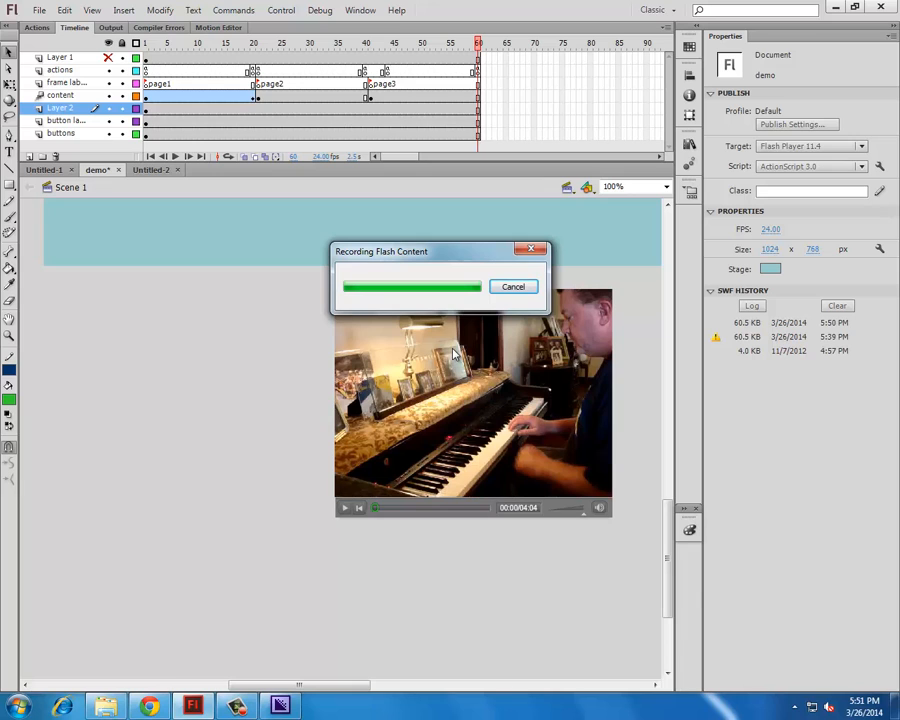
pyautogui.moveTo(394, 252); pyautogui.dragTo(431, 190)
pyautogui.moveTo(540, 154); pyautogui.dragTo(566, 134)
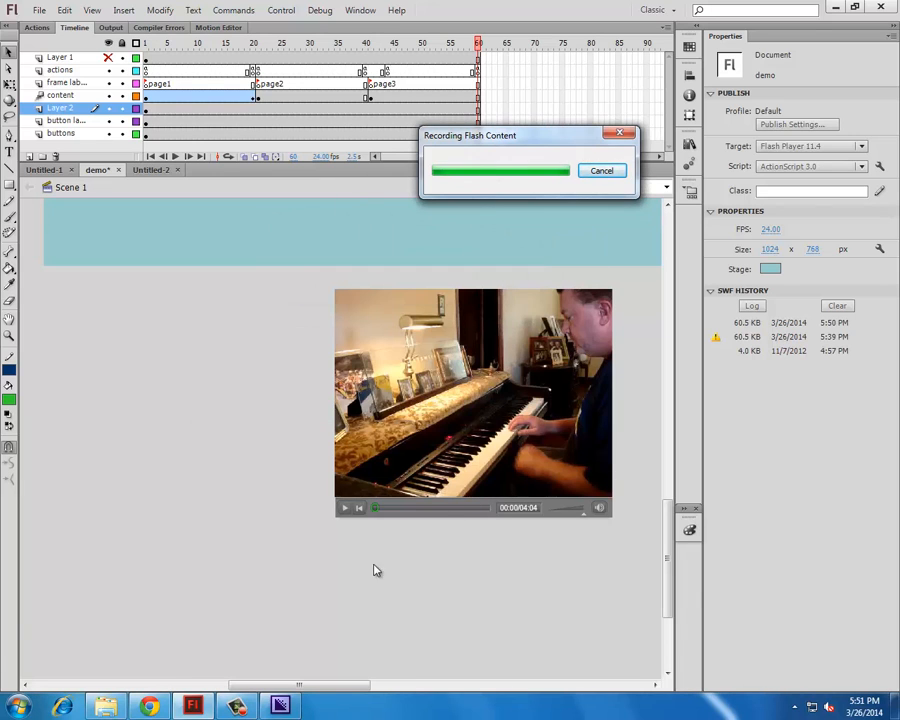
pyautogui.click(236, 705)
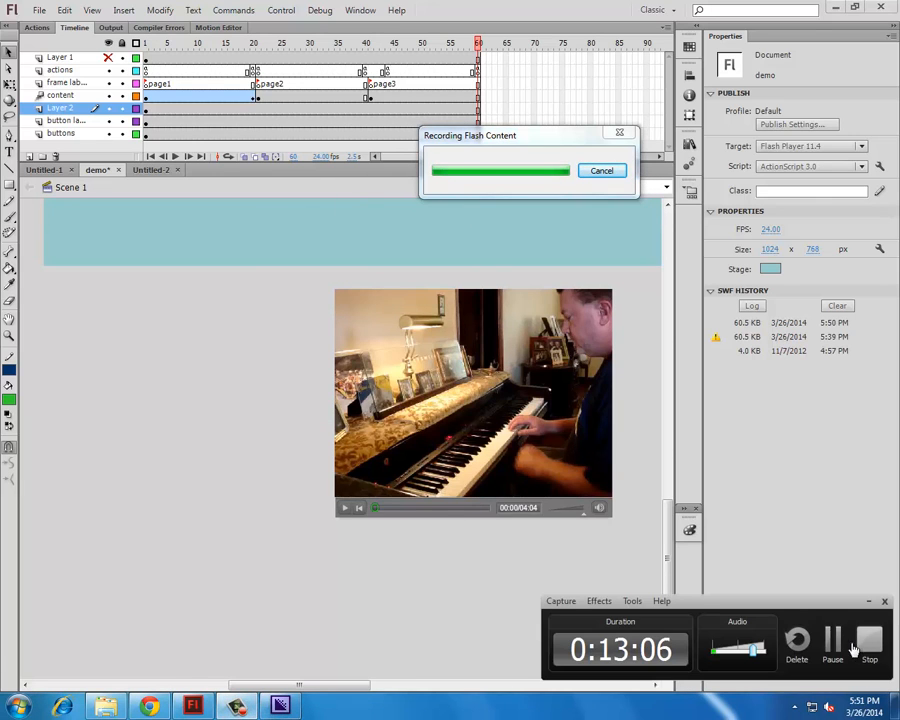